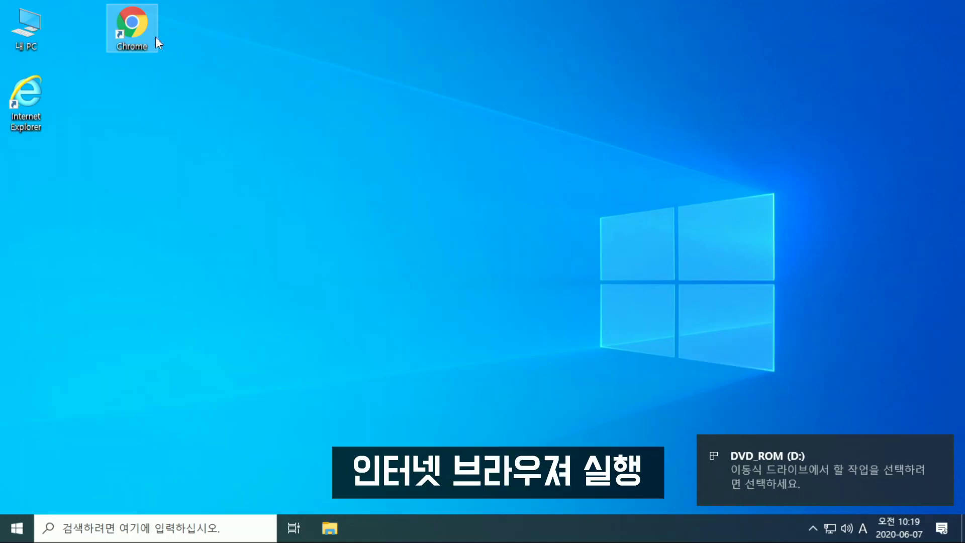
Open chuyu.me in Chrome and download the Dism++ x86/x64/ARM64 archive
double_click(141, 29)
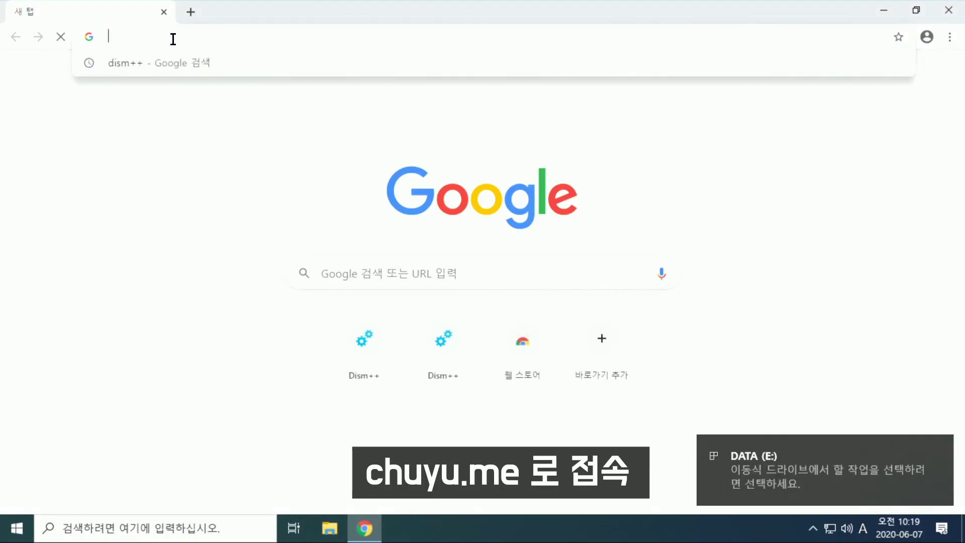
text(chuyu.me)
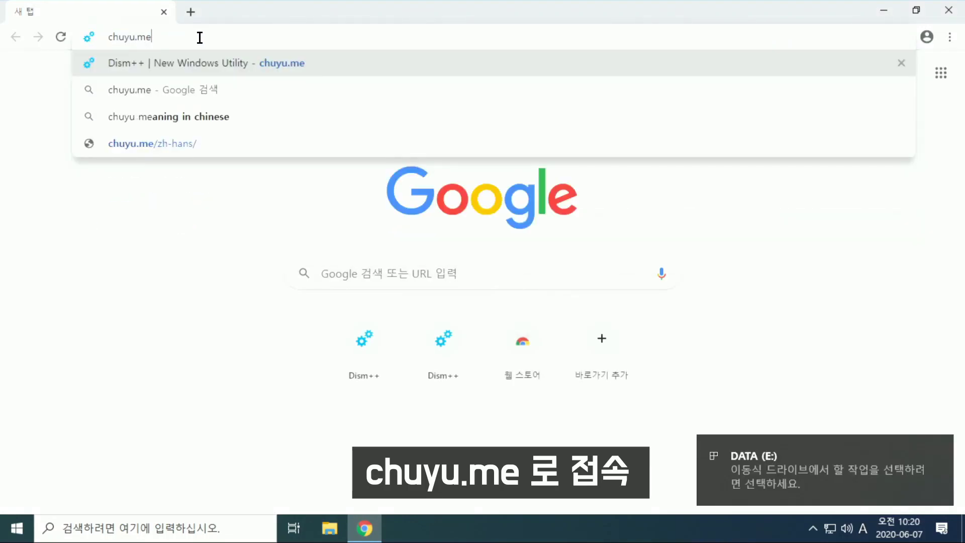
key(Return)
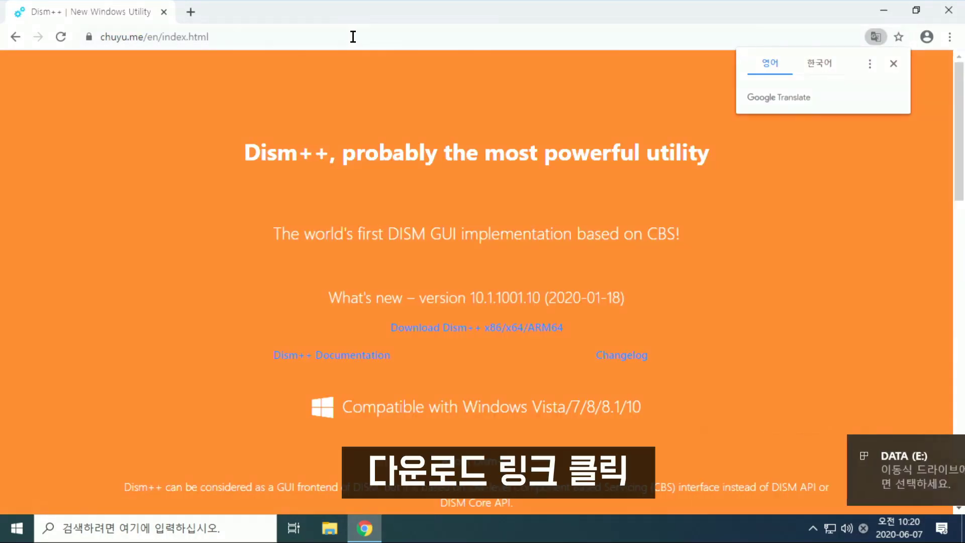
click(493, 333)
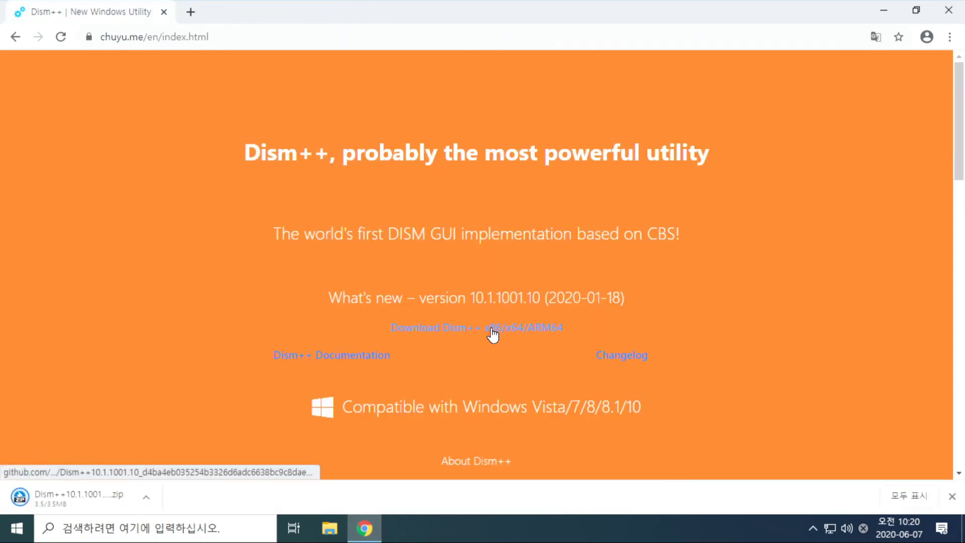
Open the folder holding the downloaded Dism++ archive and check for install.wim and unattend.xml
right_click(116, 501)
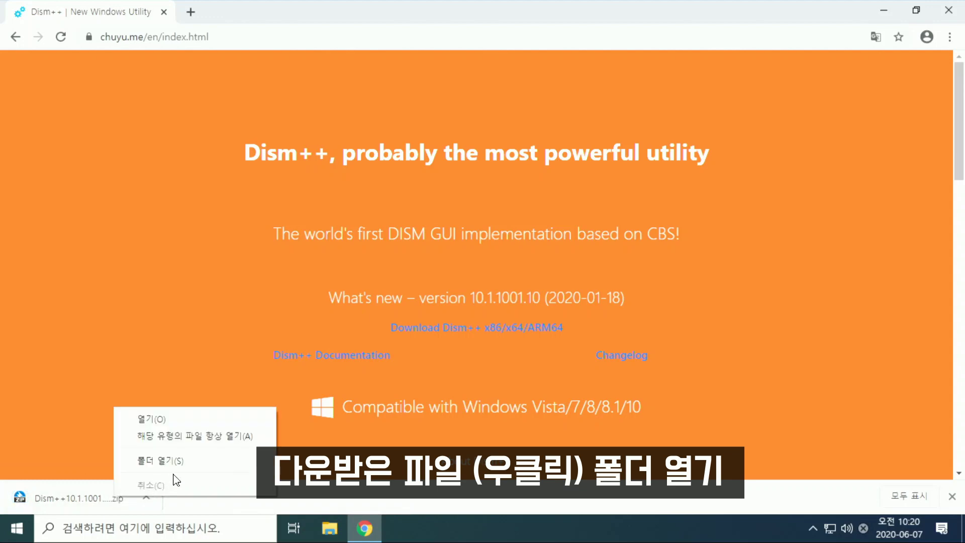
click(193, 470)
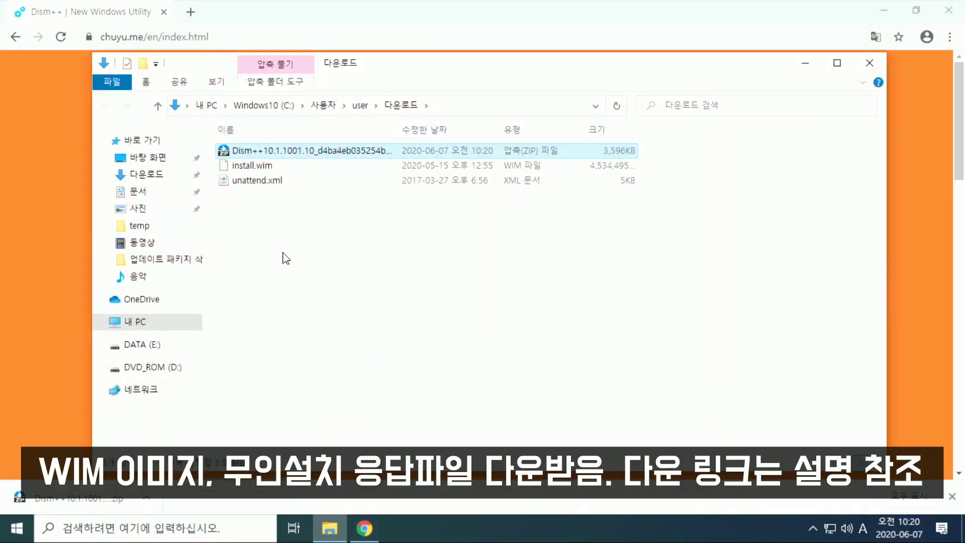
click(285, 170)
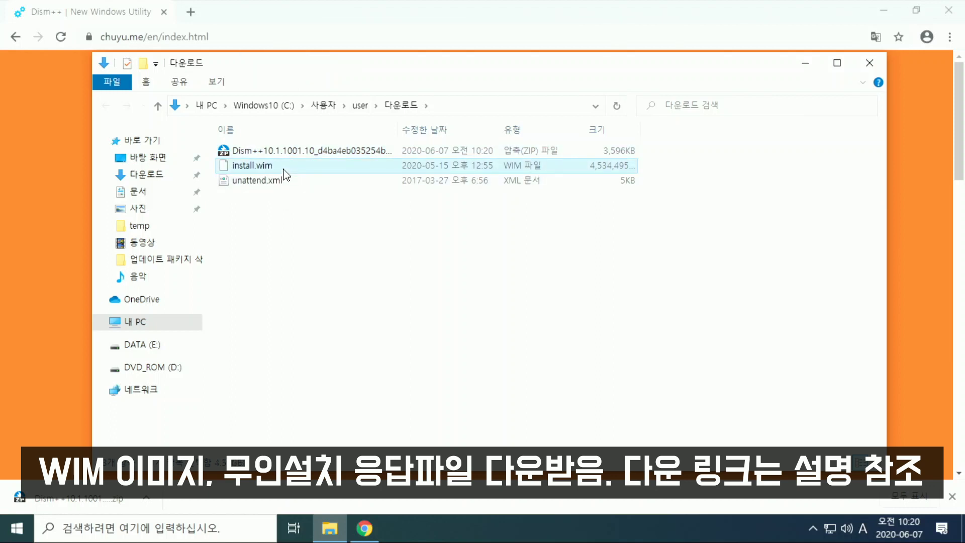
click(313, 186)
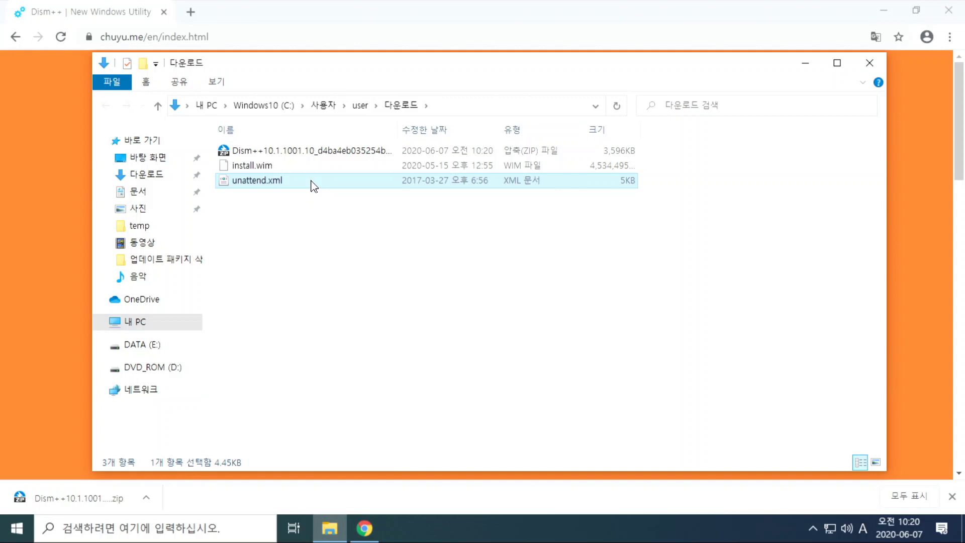
Extract the downloaded Dism++10.1.1001.10 archive into a folder named after the archive
click(336, 153)
right_click(336, 160)
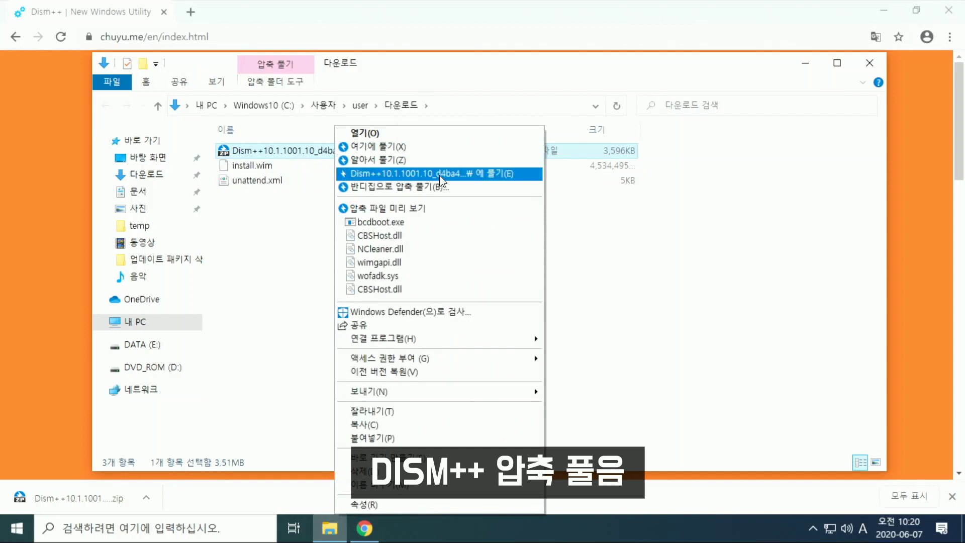
click(441, 176)
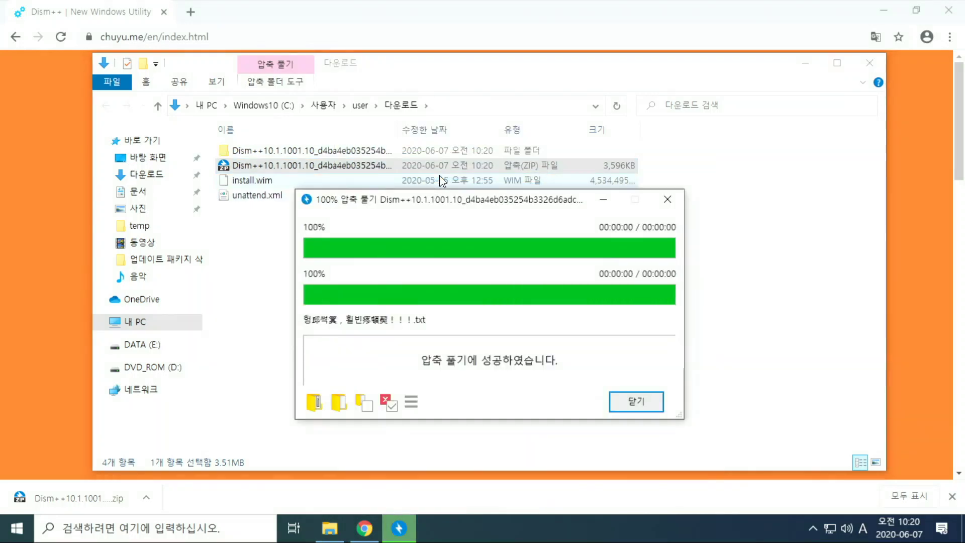
click(634, 402)
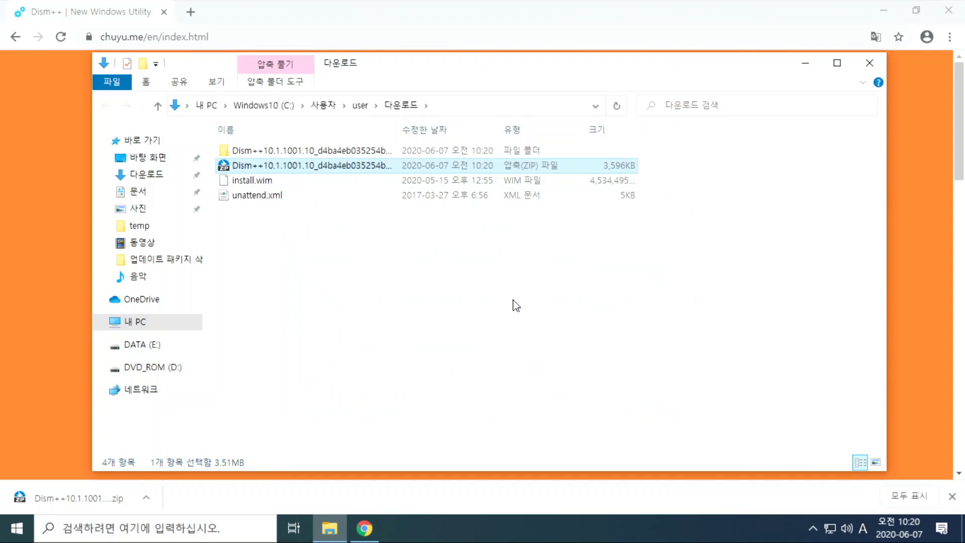
Copy the extracted Dism++ folder, install.wim and unattend.xml from the download folder to the DATA (E:) drive
click(391, 155)
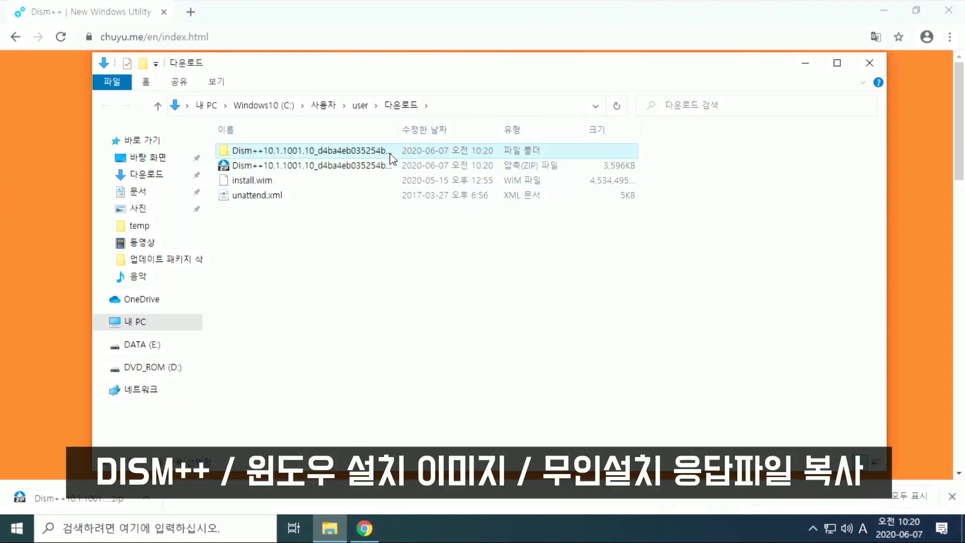
ctrl+click(322, 180)
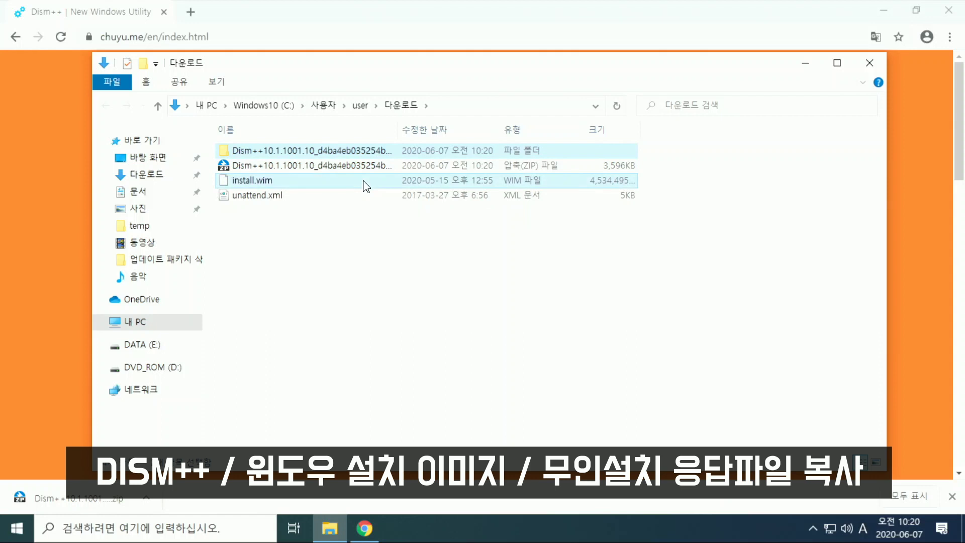
ctrl+click(331, 202)
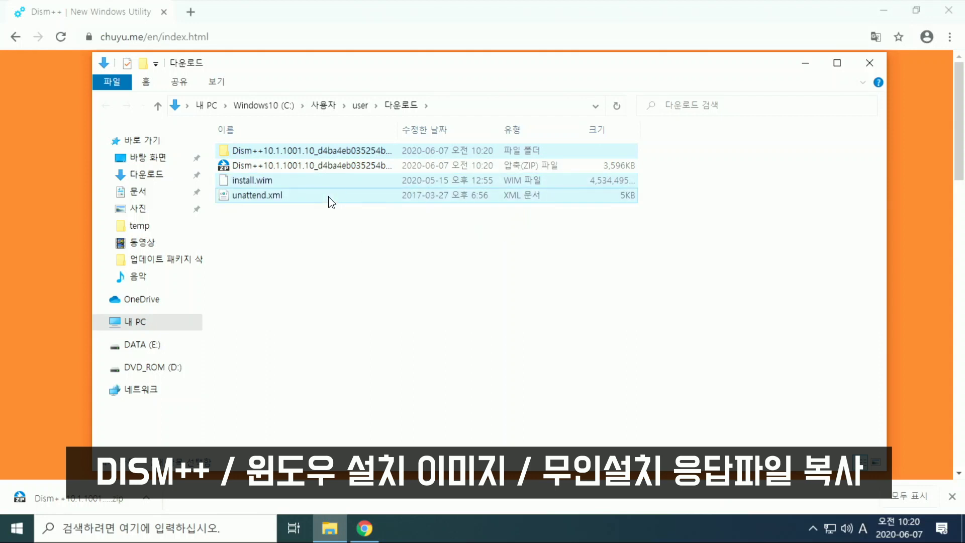
right_click(332, 202)
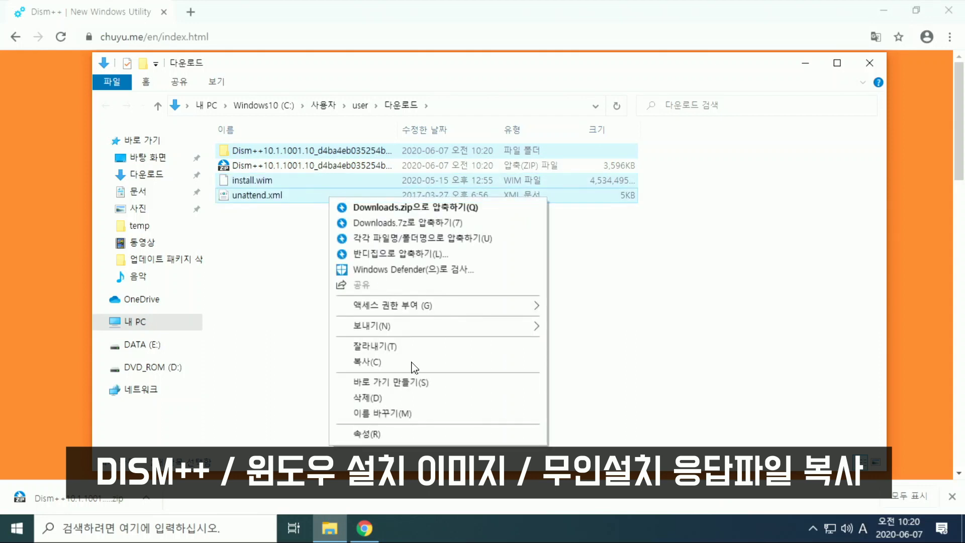
click(411, 363)
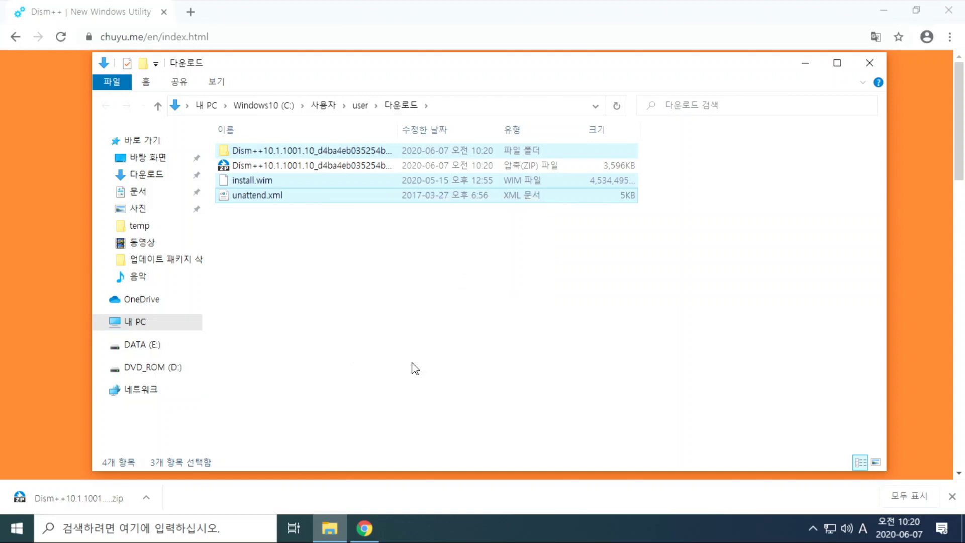
click(141, 322)
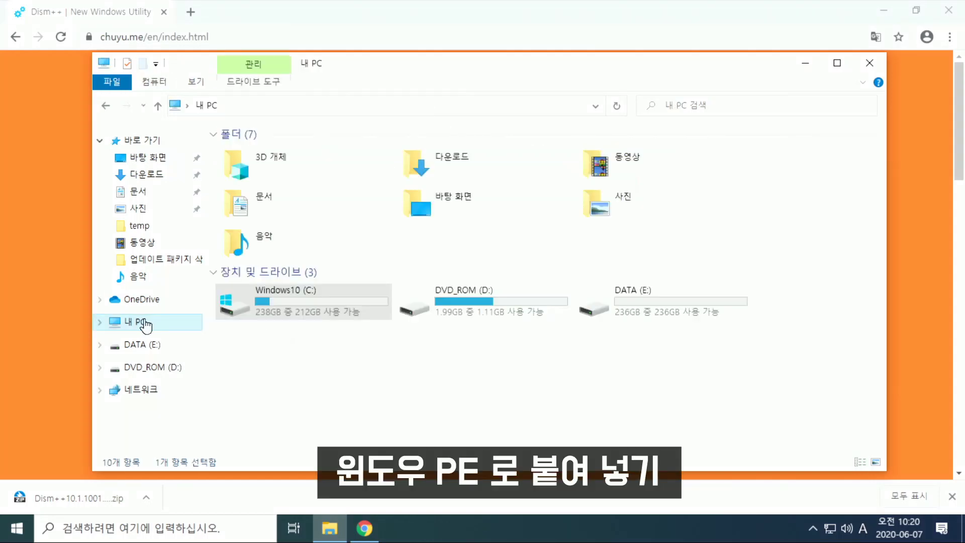
double_click(629, 306)
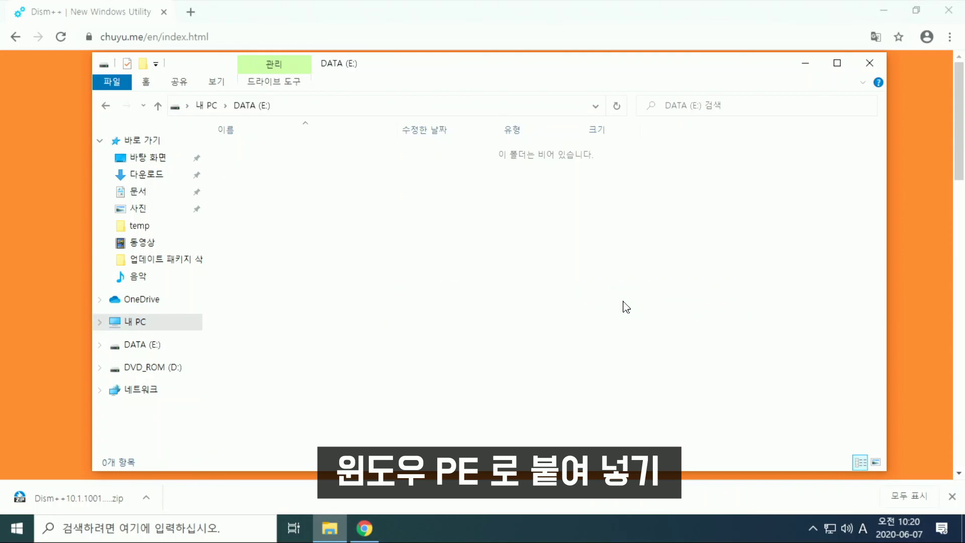
right_click(276, 171)
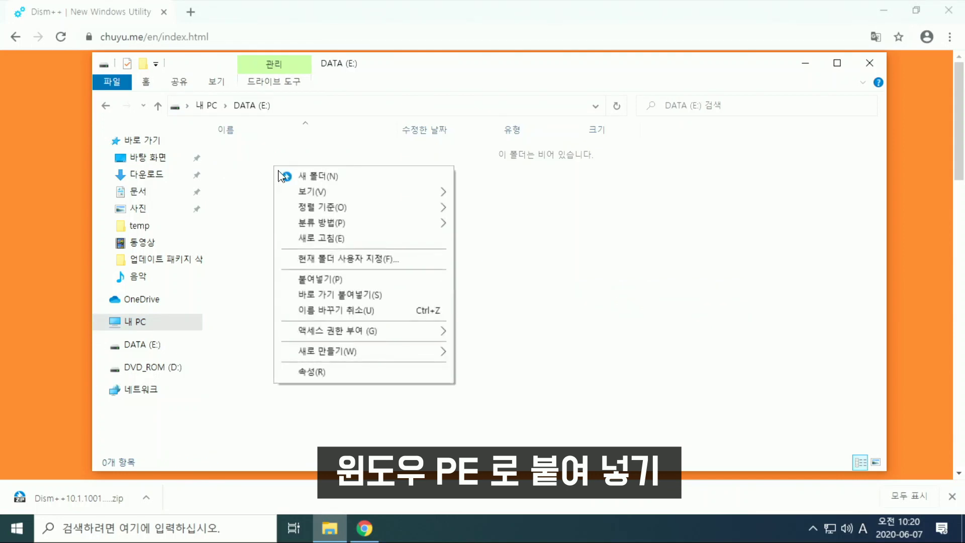
click(368, 280)
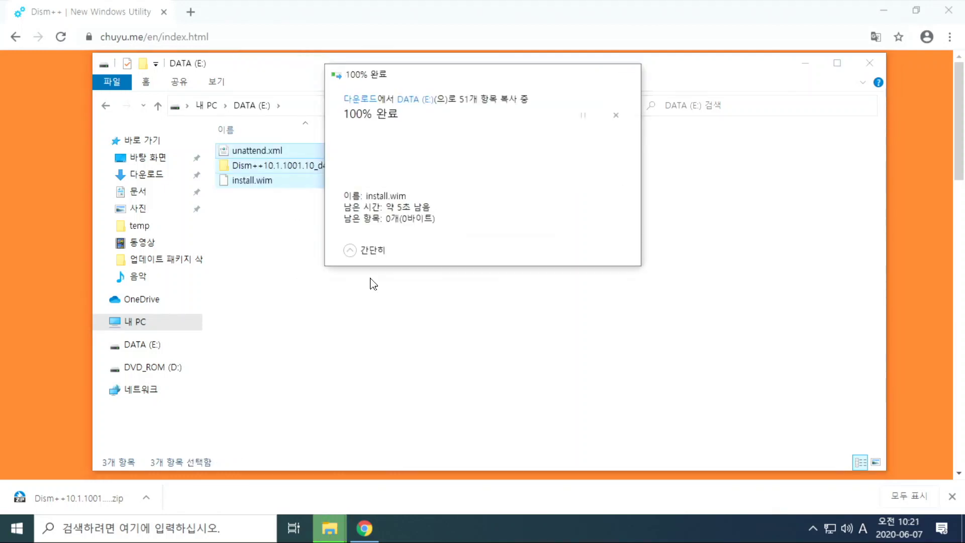
click(370, 279)
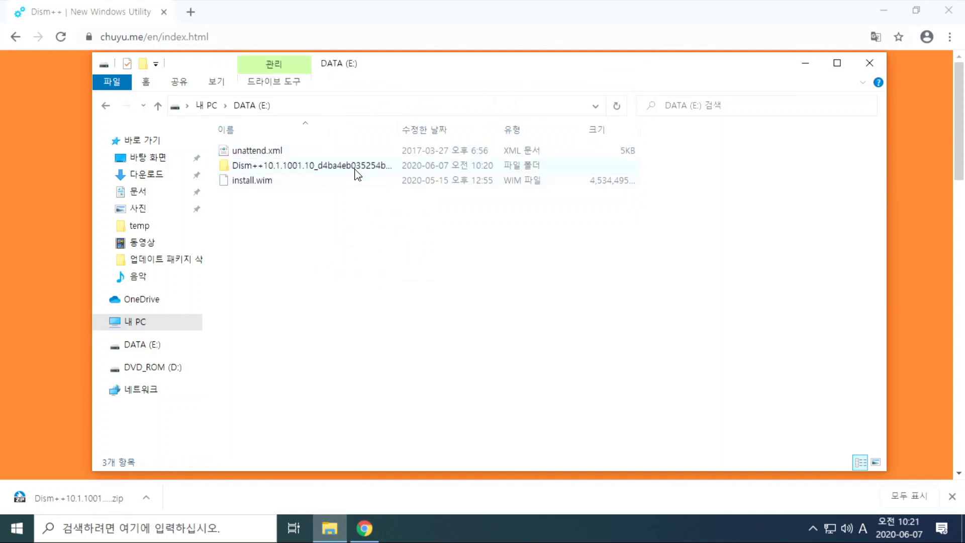
Shorten the name of the Dism++ folder on DATA (E:) to Dism++10.1.1001.10
click(358, 171)
key(F2)
drag(320, 165, 593, 195)
key(BackSpace)
key(Return)
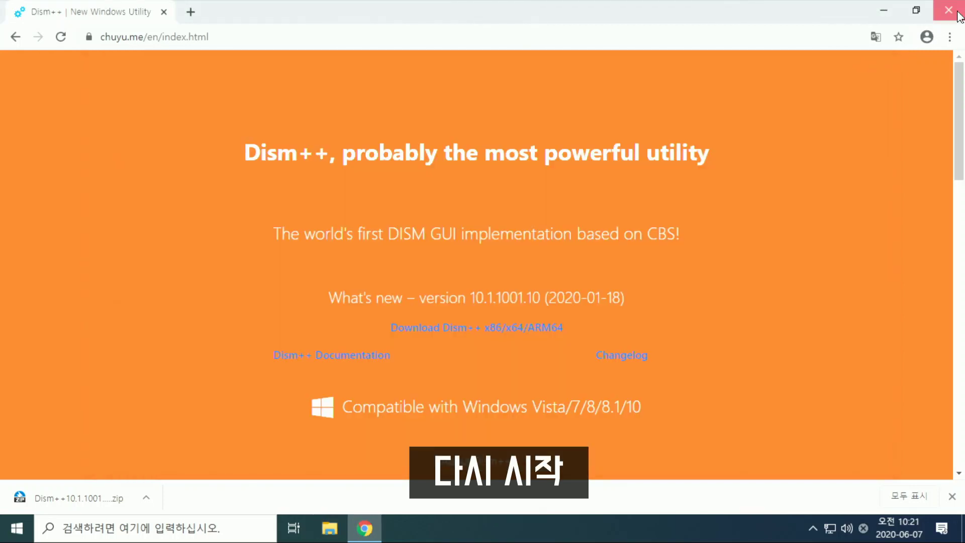
Close the browser, then restart the computer from the UEFI OS (SanDisk SDMSATA256G 3202) boot device
click(958, 14)
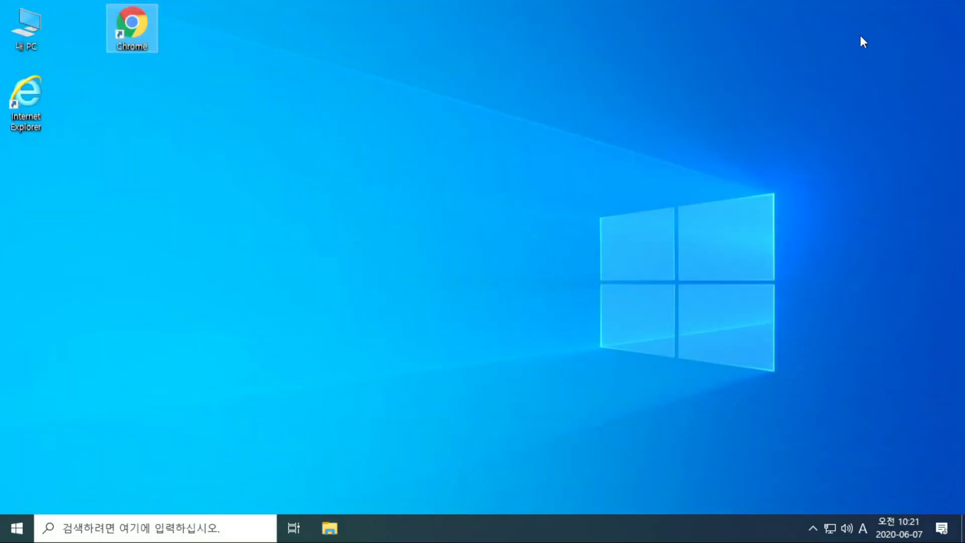
click(19, 527)
click(16, 498)
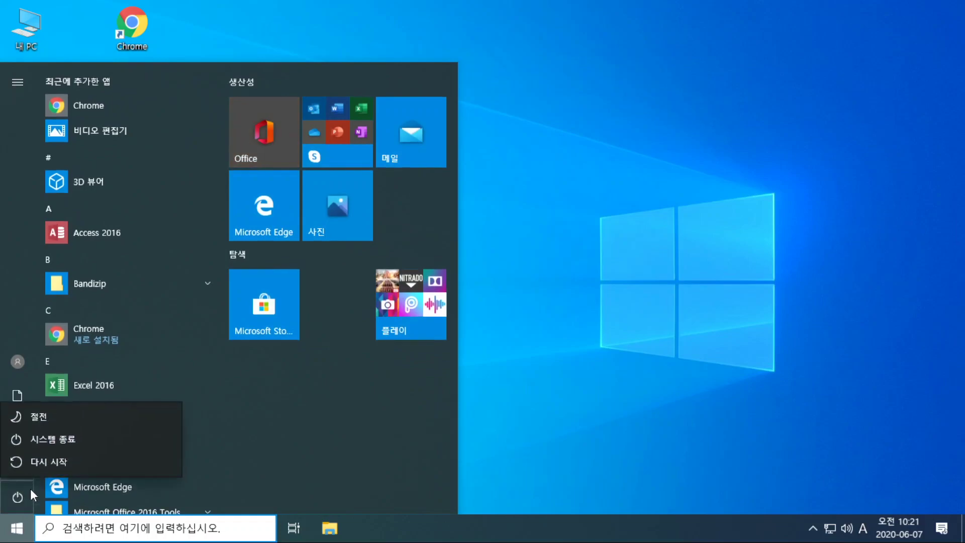
click(80, 467)
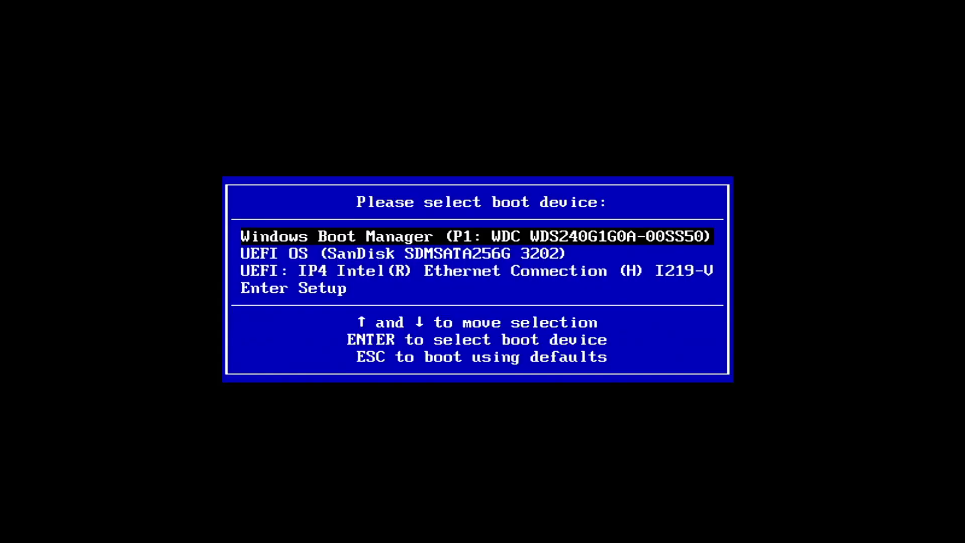
key(Down)
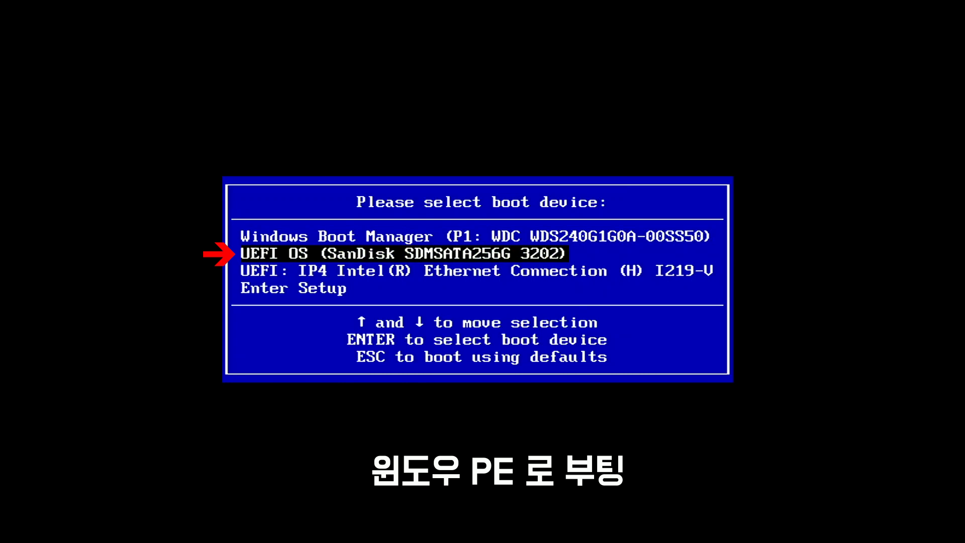
key(Return)
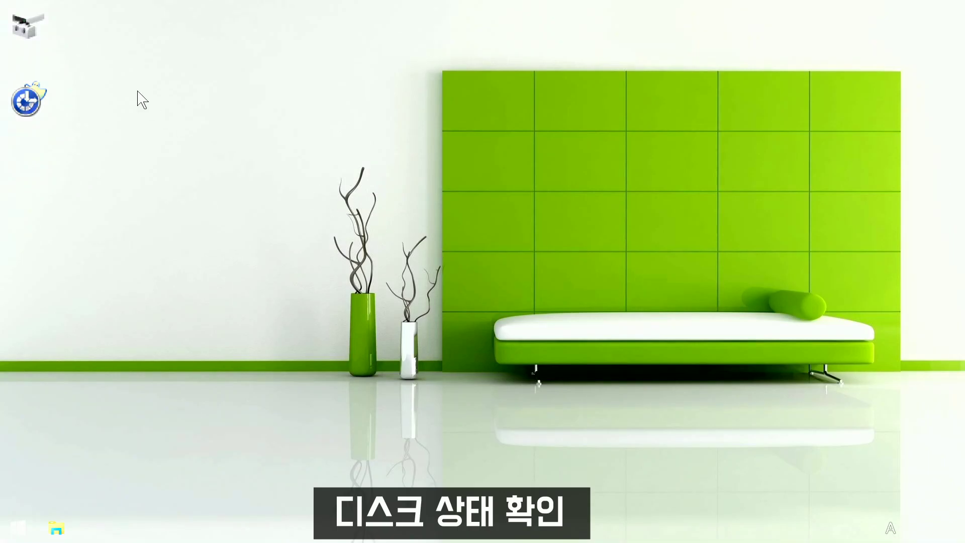
Examine the C: partition and the EFI system partition of disk 0 in Disk Management
double_click(27, 31)
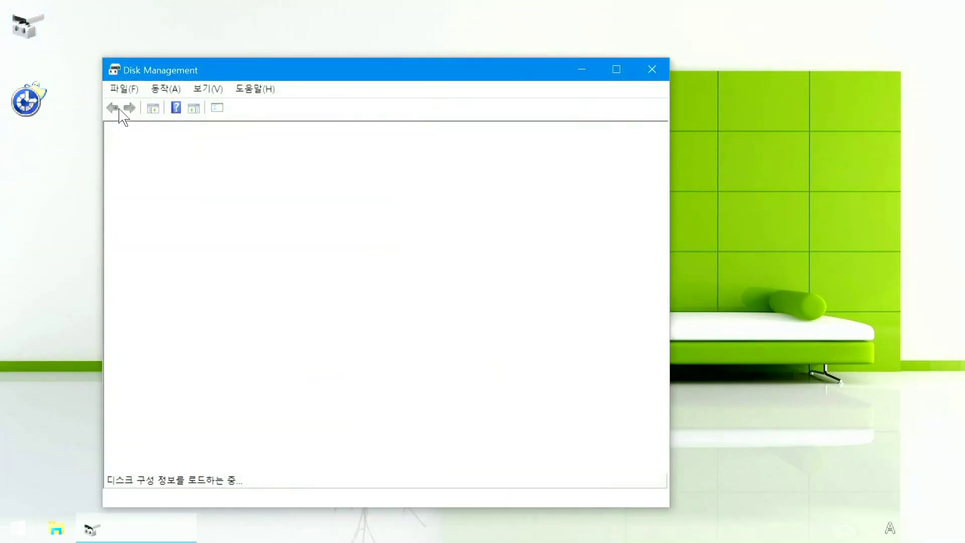
click(416, 360)
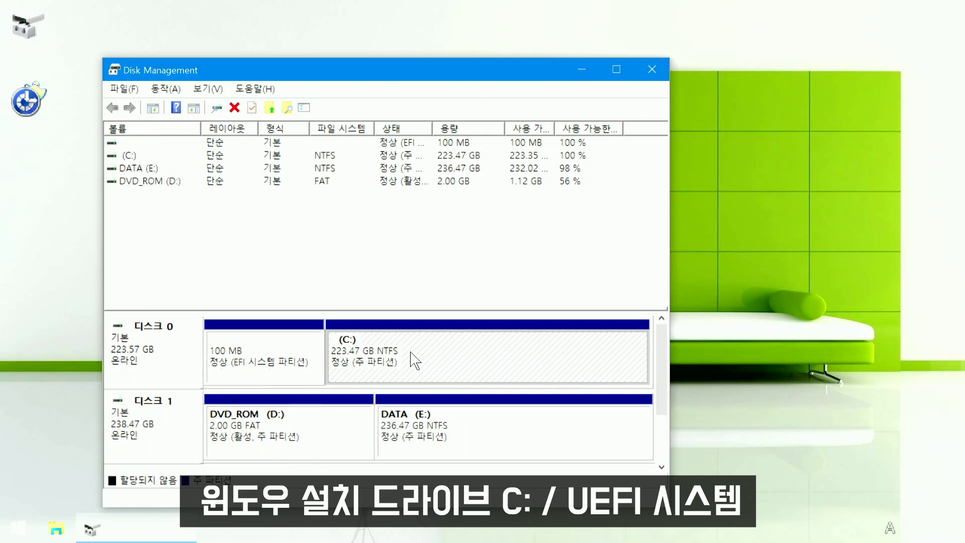
click(294, 361)
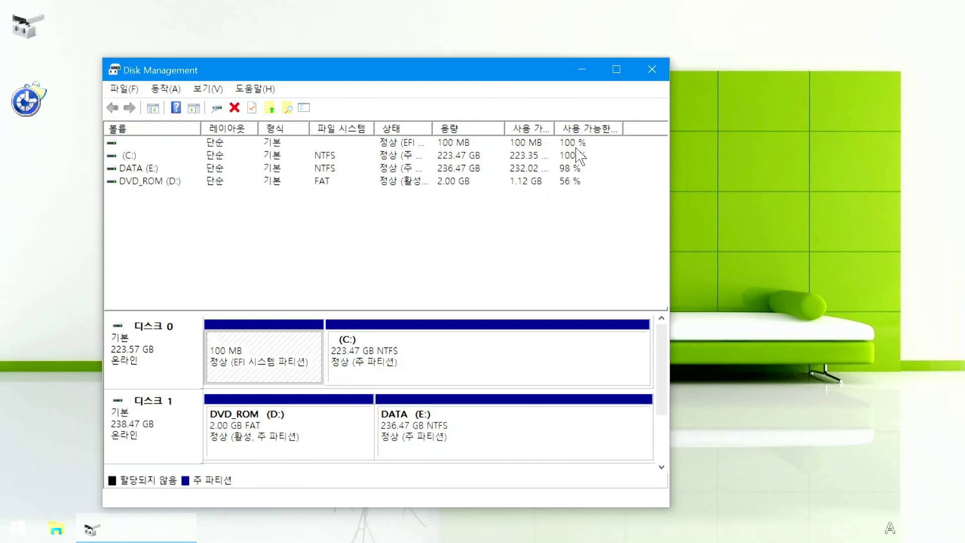
click(649, 71)
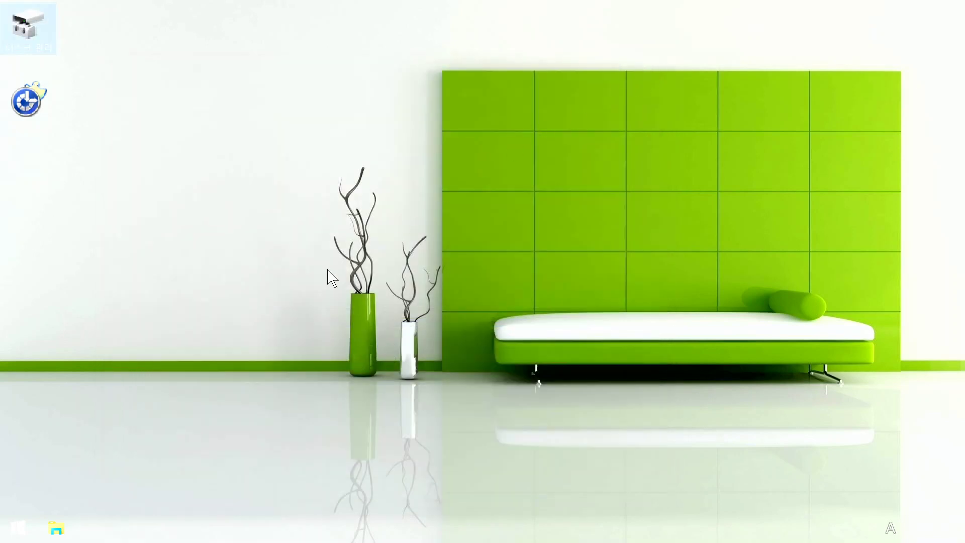
Open the DATA (E:) drive in Windows PE and check the Dism++10.1.1001.10 folder and unattend.xml
click(58, 529)
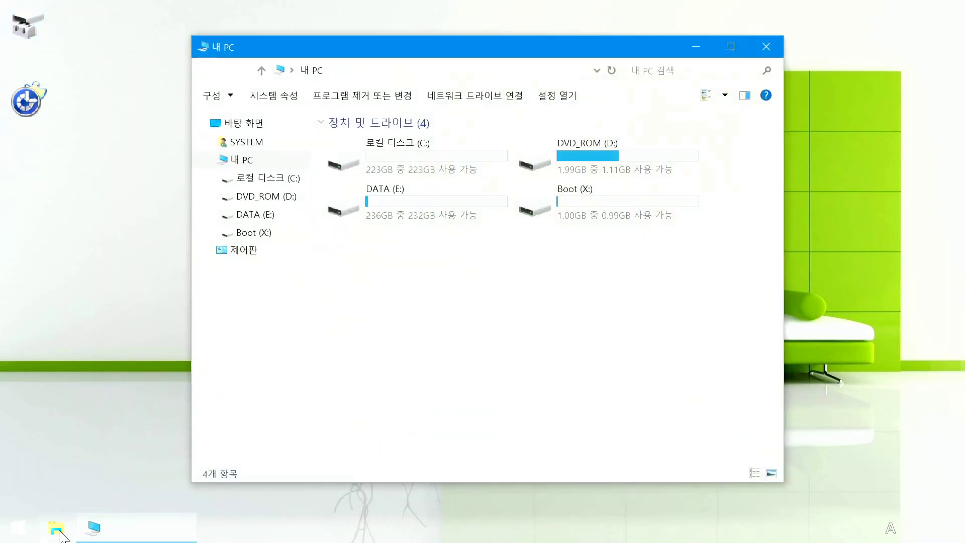
double_click(435, 202)
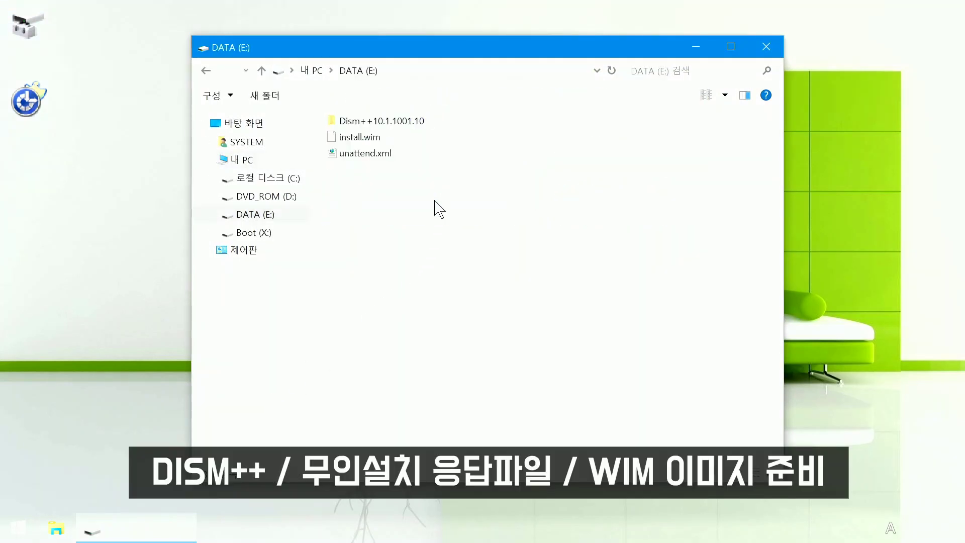
click(412, 127)
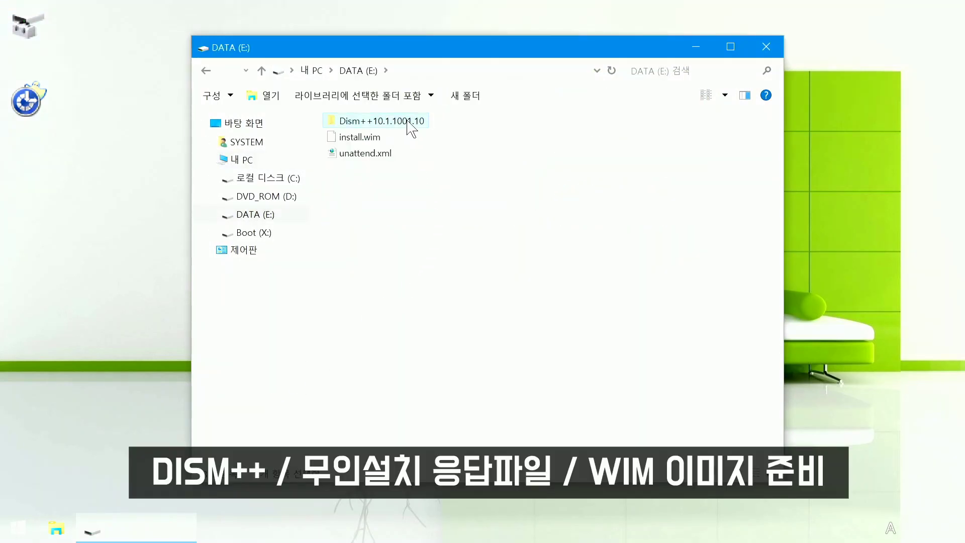
click(380, 157)
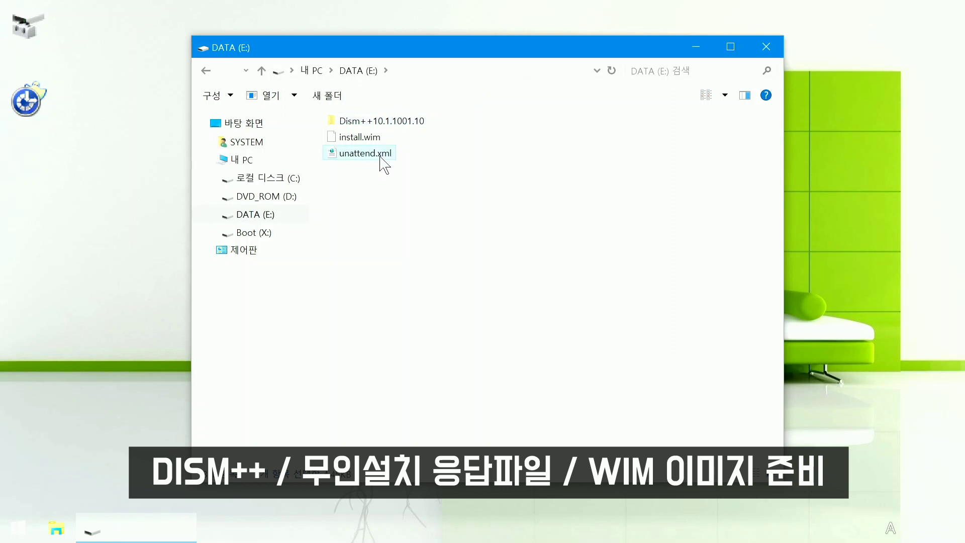
Launch Dism++x64.exe from the Dism++10.1.1001.10 folder on DATA (E:) and accept the user agreement
click(373, 140)
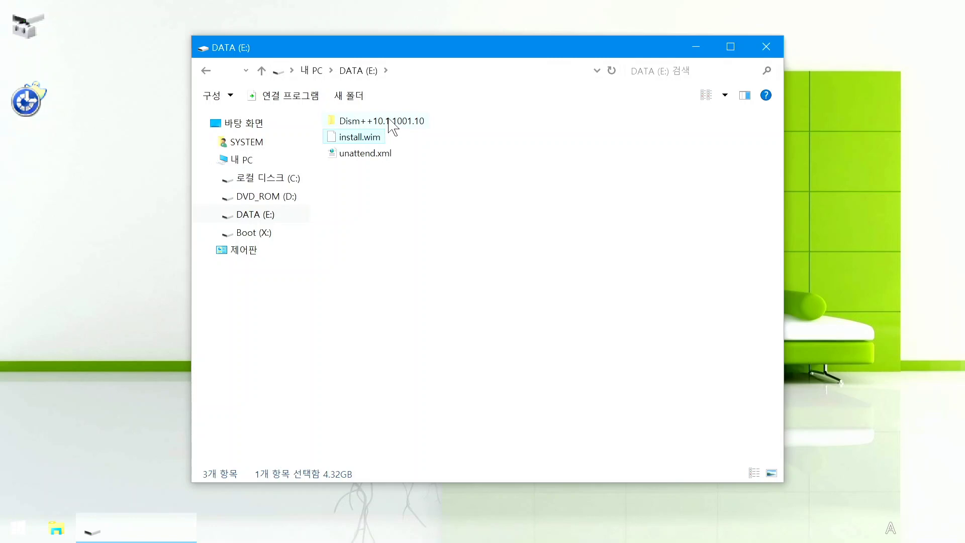
double_click(390, 121)
click(386, 153)
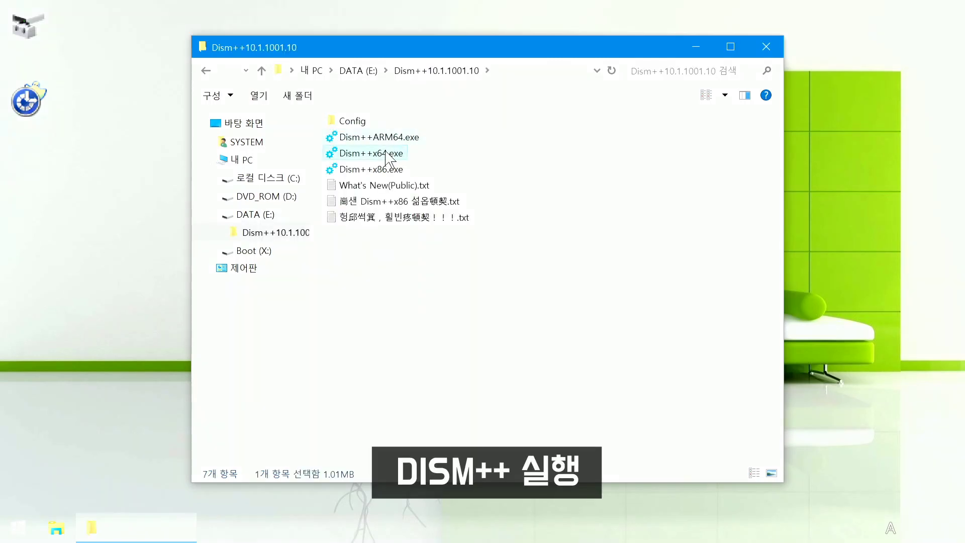
double_click(385, 152)
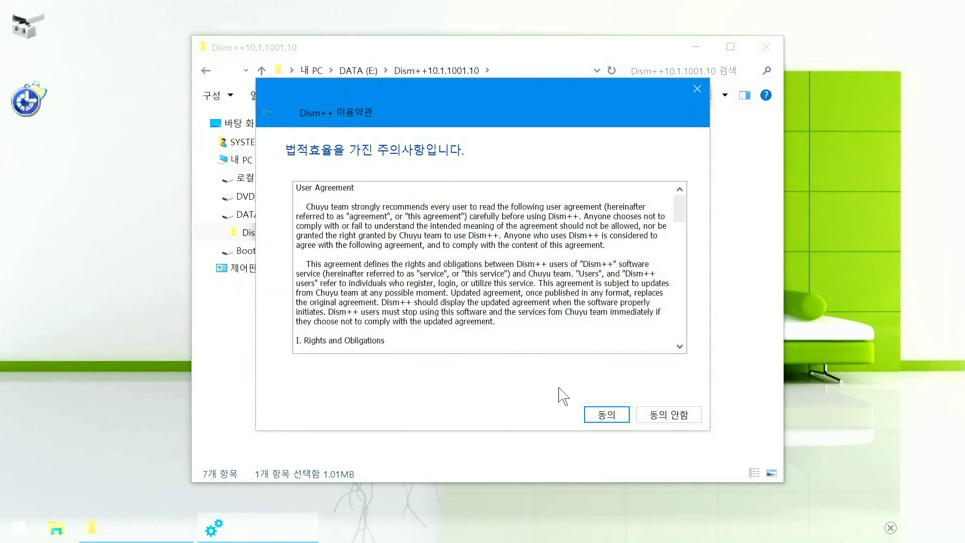
click(607, 414)
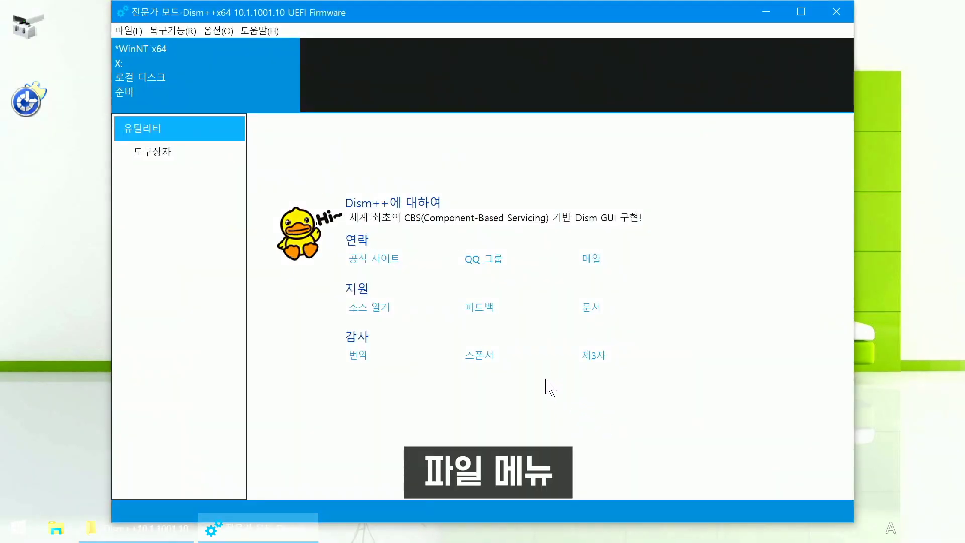
Start an image installation in Dism++ with E:\install.wim as the source and 3: Windows 10 Pro as the target image
click(120, 31)
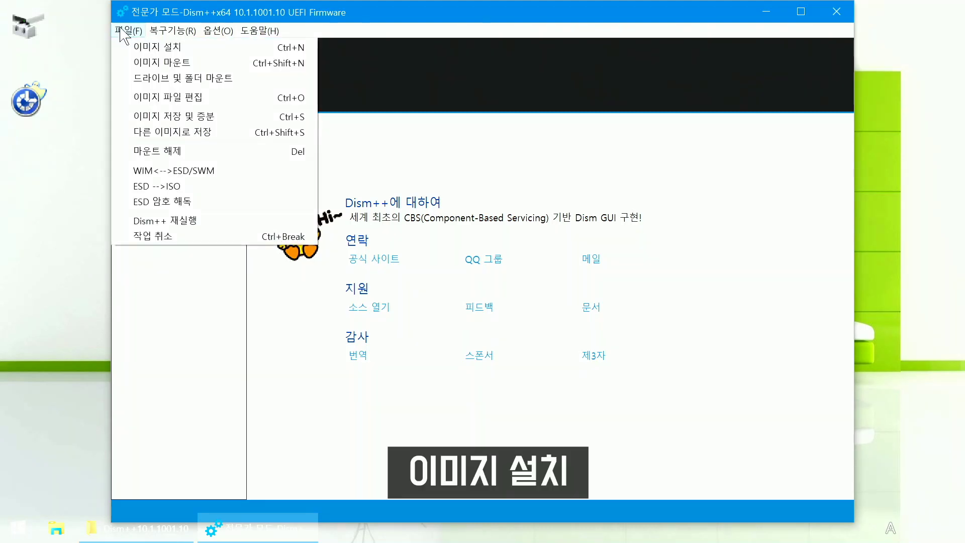
click(167, 47)
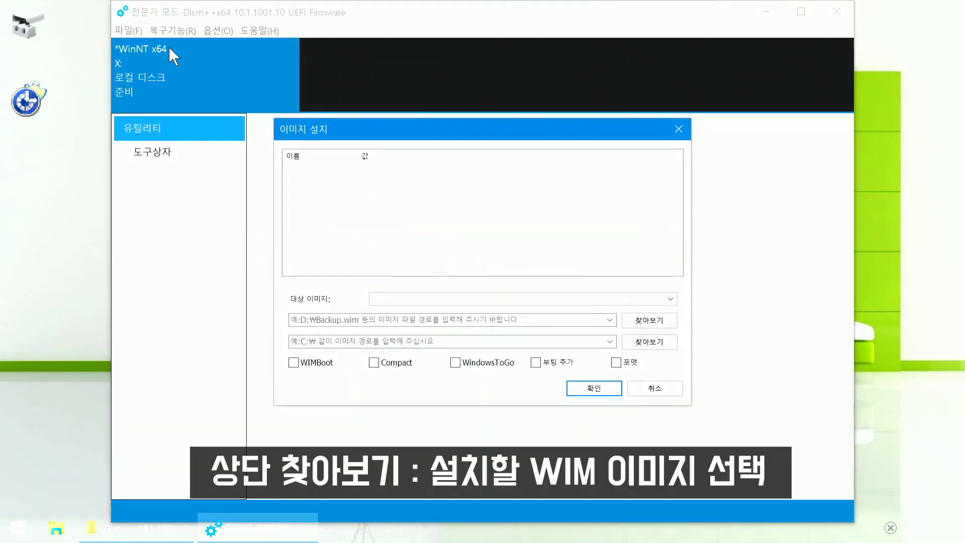
click(656, 321)
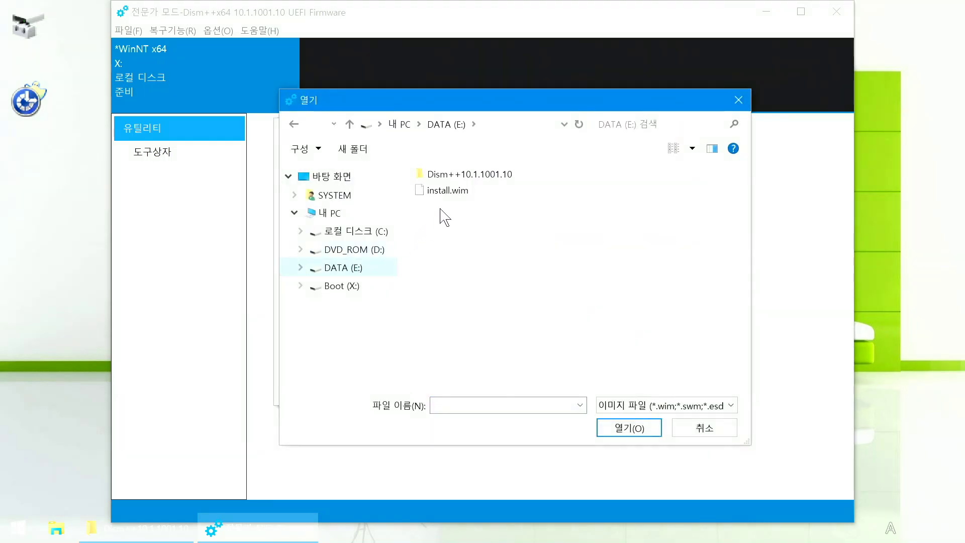
click(454, 192)
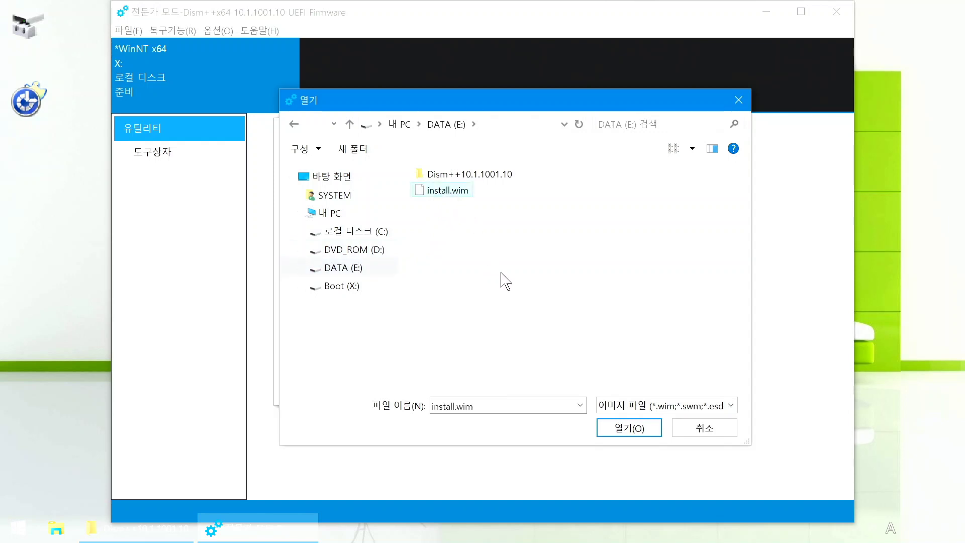
click(632, 428)
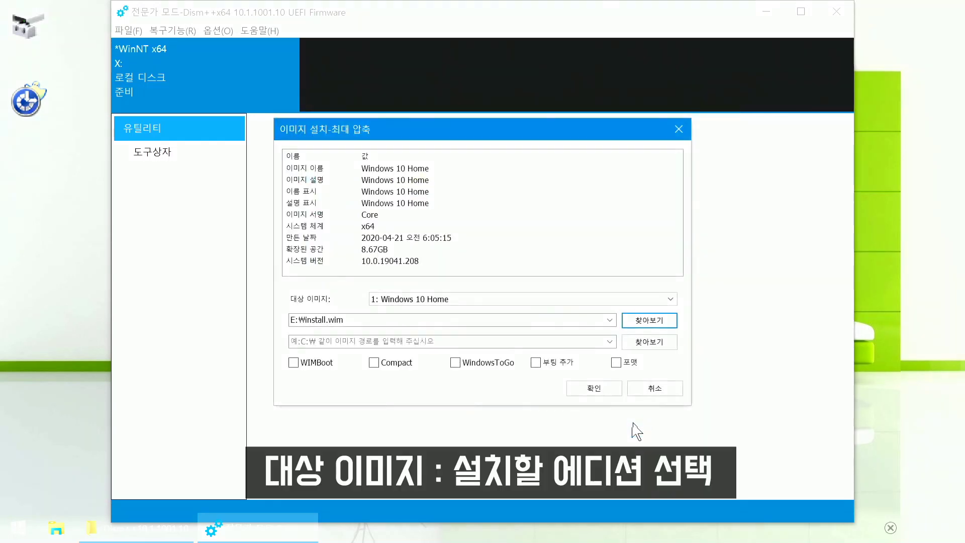
click(672, 299)
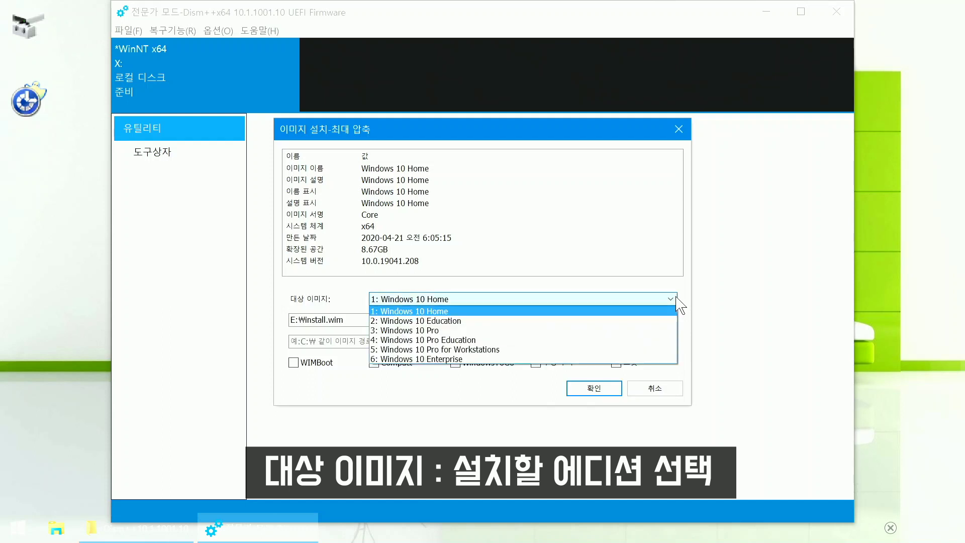
click(446, 331)
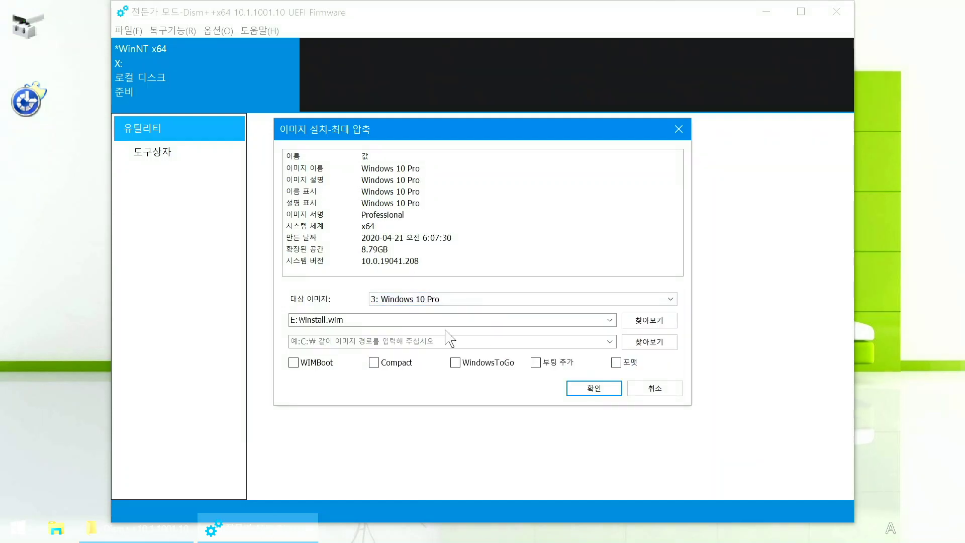
Set the local disk C:\ as the destination drive for the image installation
click(654, 347)
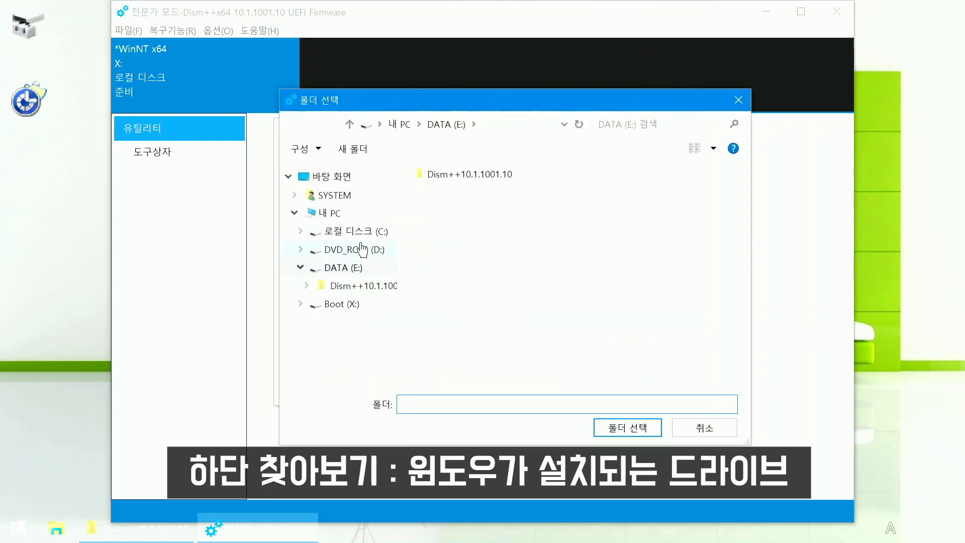
click(340, 215)
click(498, 221)
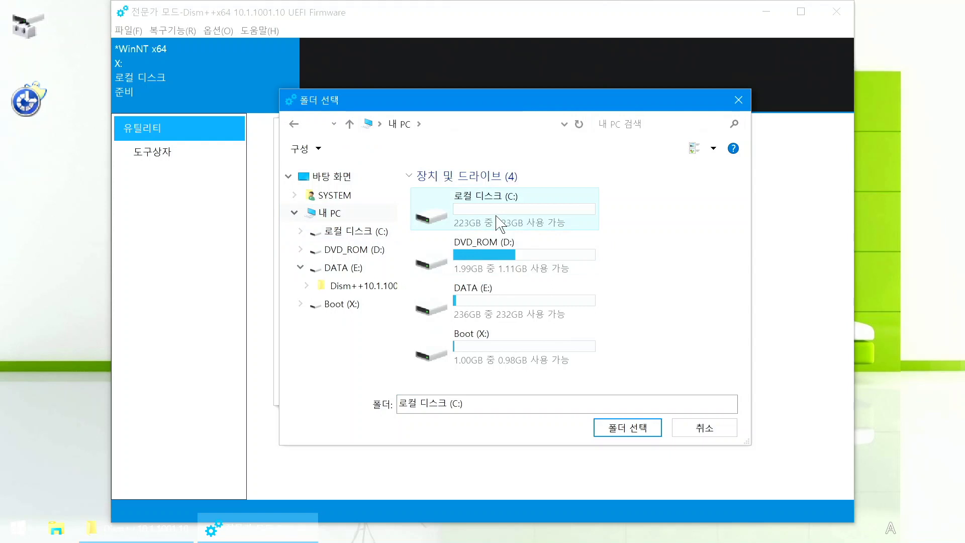
click(629, 428)
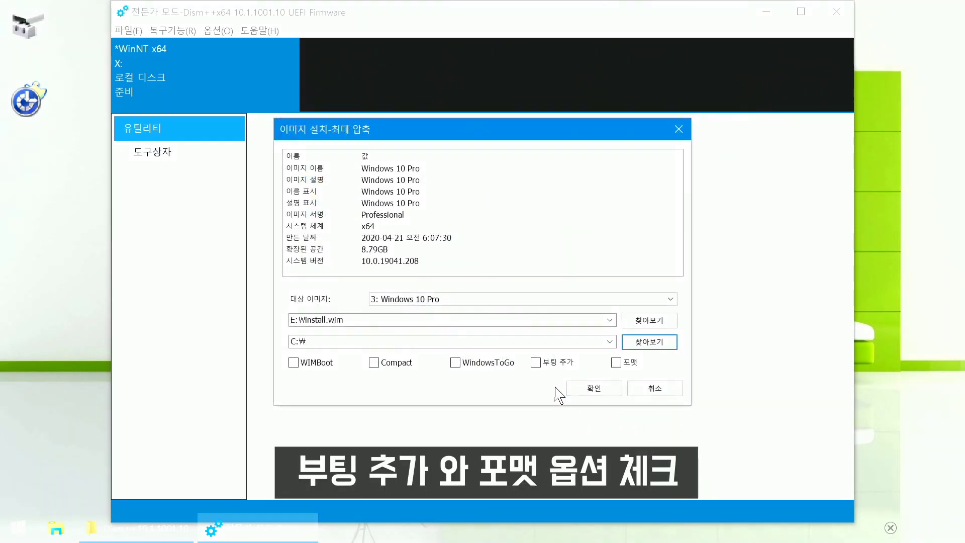
Enable the add-boot (부팅 추가) and format (포맷) options, then install the image and confirm writing the UEFI boot information
click(536, 363)
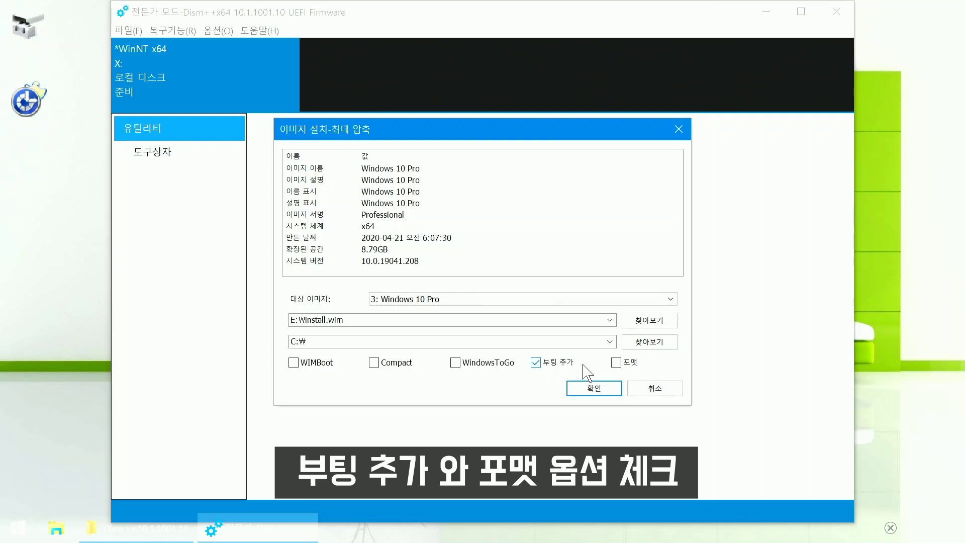
click(617, 364)
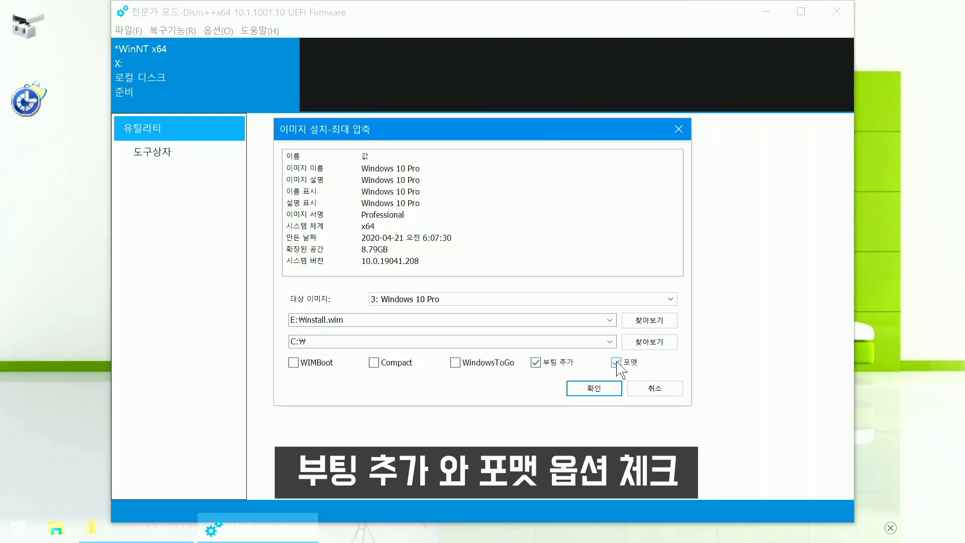
click(609, 395)
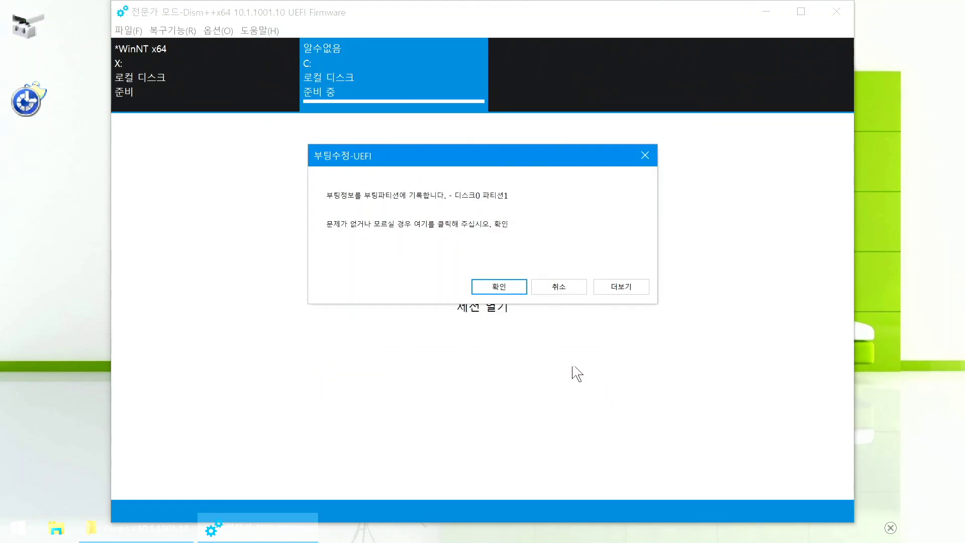
click(515, 285)
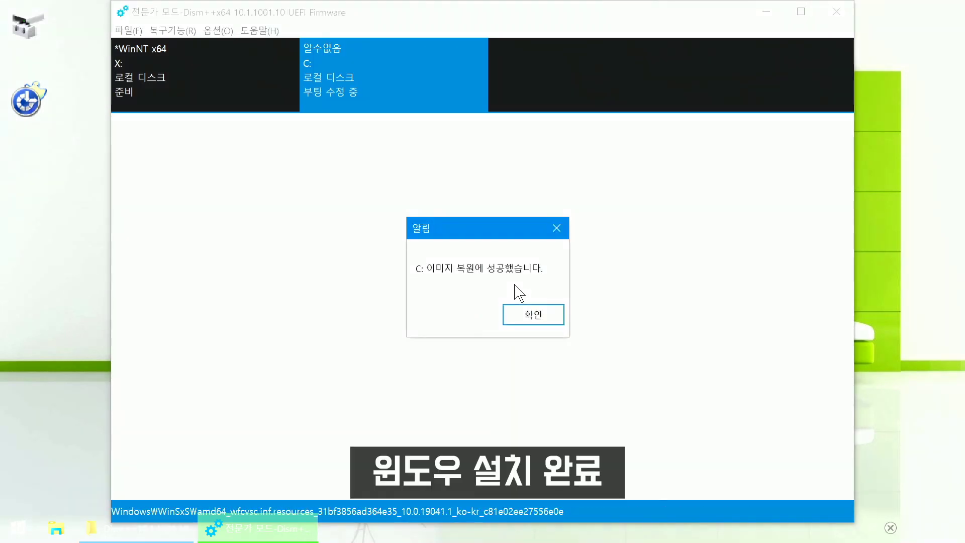
click(549, 324)
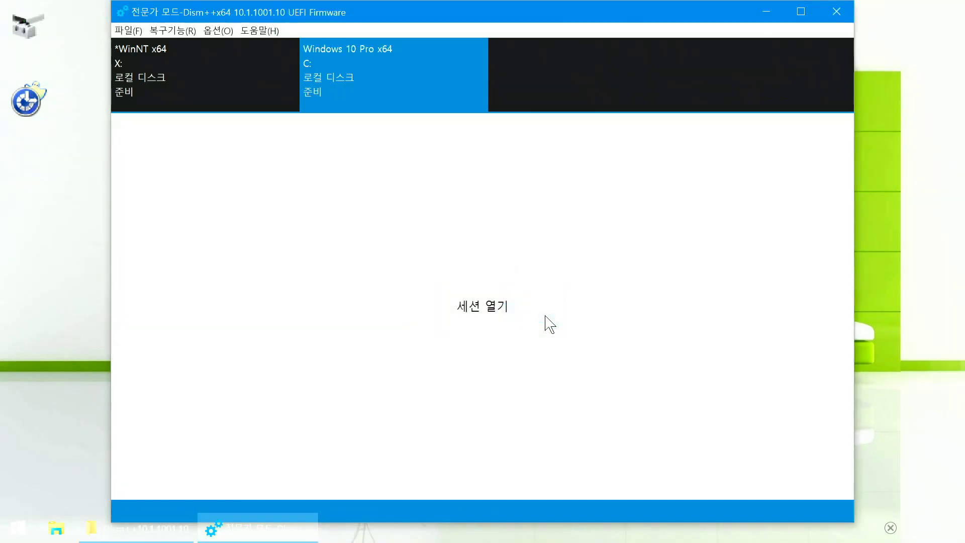
Return to the file explorer window and copy unattend.xml from the DATA (E:) drive
click(165, 530)
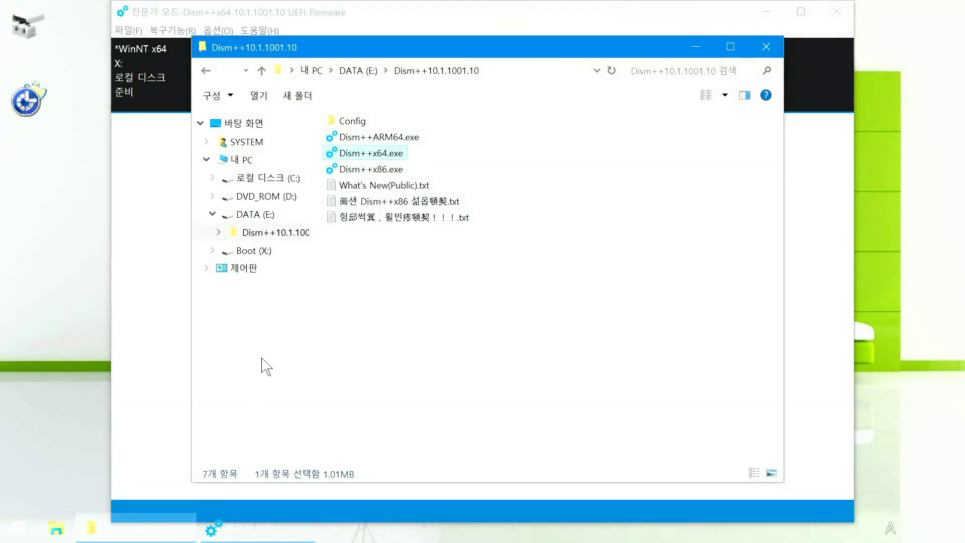
click(272, 160)
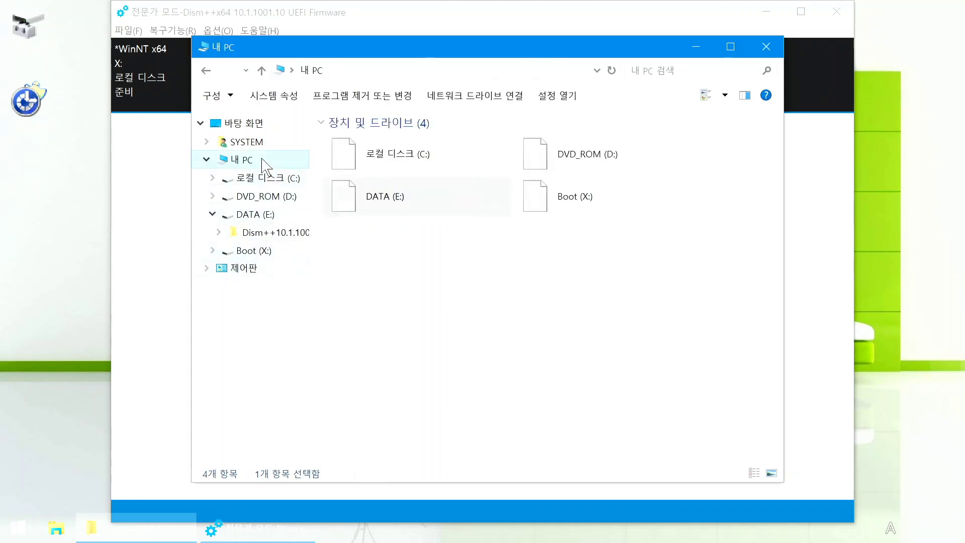
double_click(378, 189)
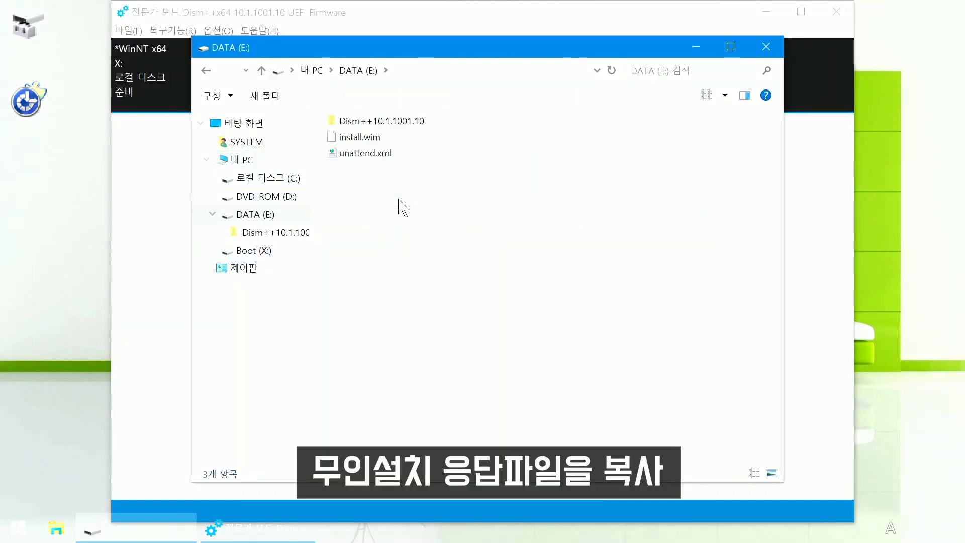
right_click(380, 156)
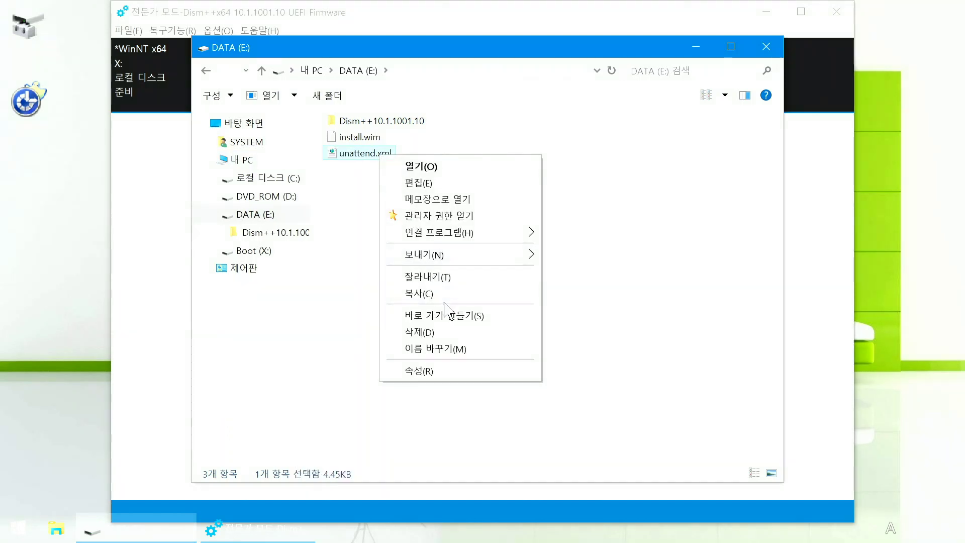
click(446, 299)
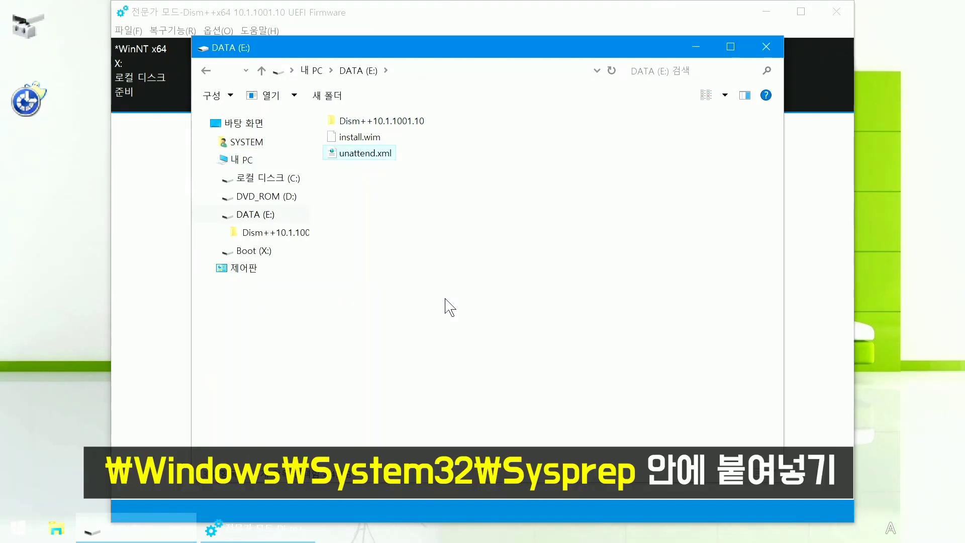
Paste the copied unattend.xml into C:\Windows\System32\Sysprep and close the explorer window
click(295, 186)
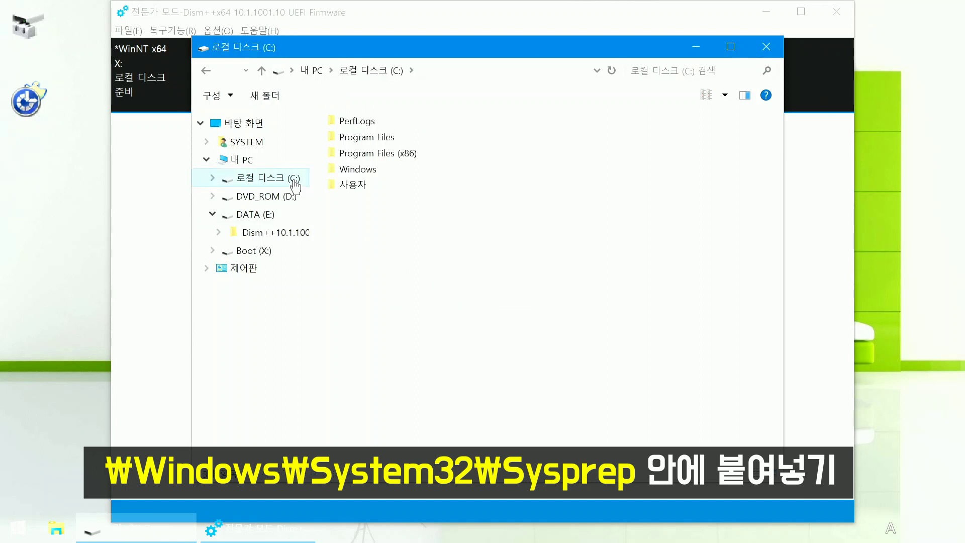
double_click(358, 170)
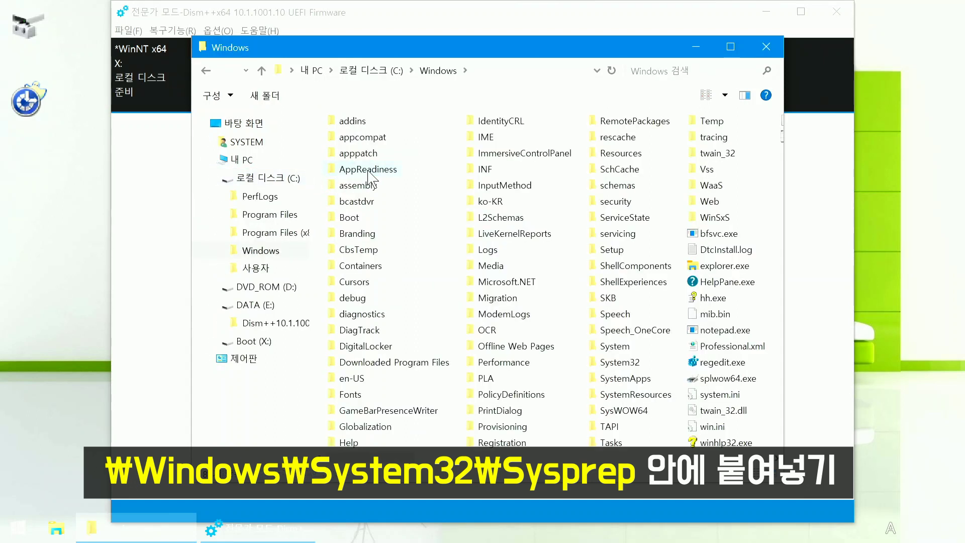
key(s)
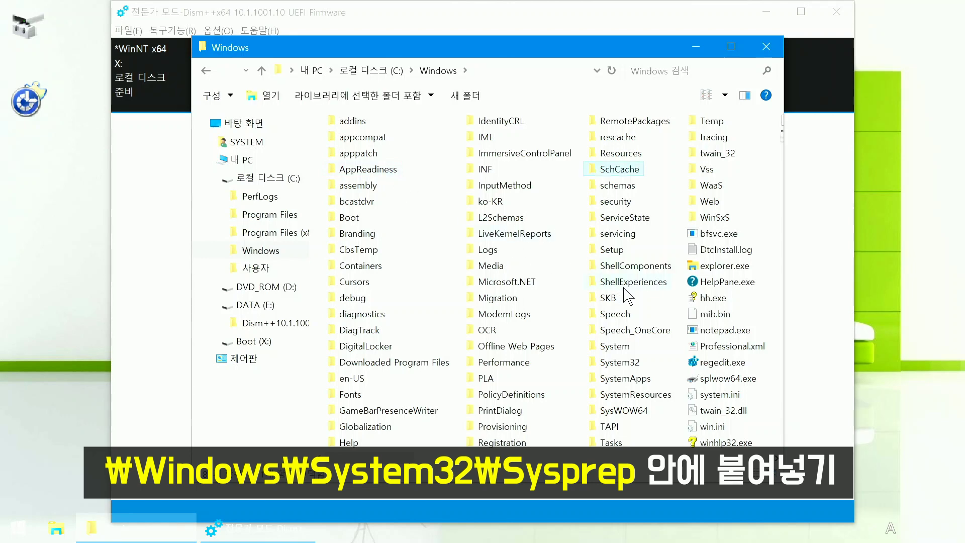
double_click(630, 362)
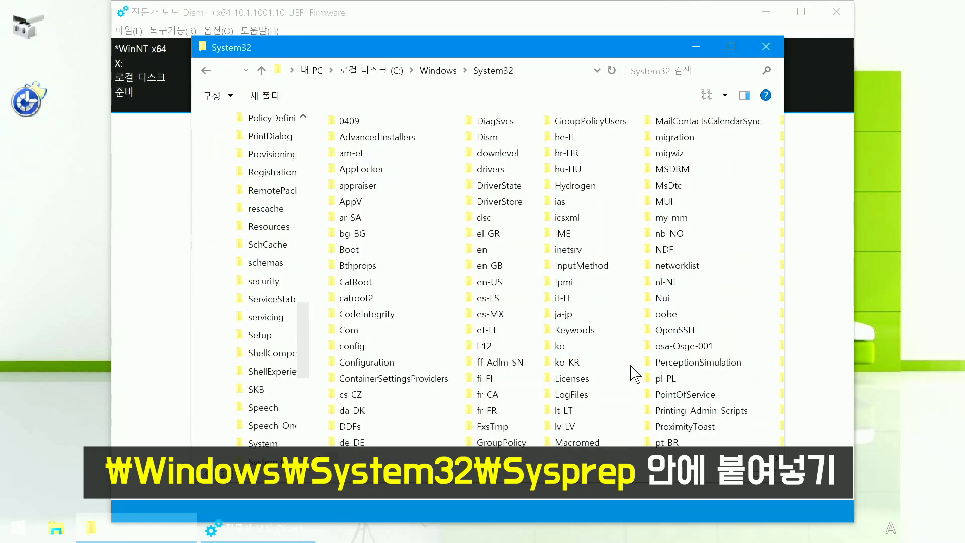
key(s)
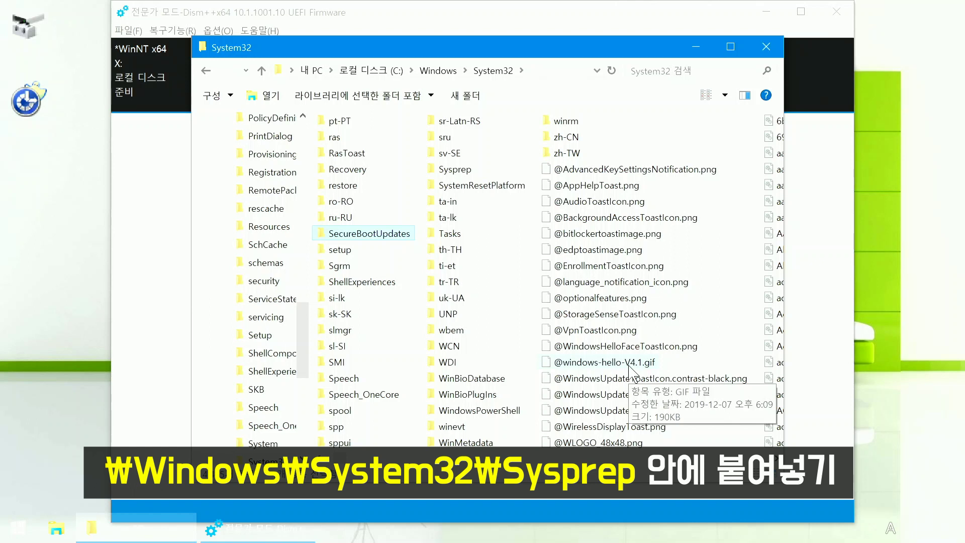
double_click(459, 173)
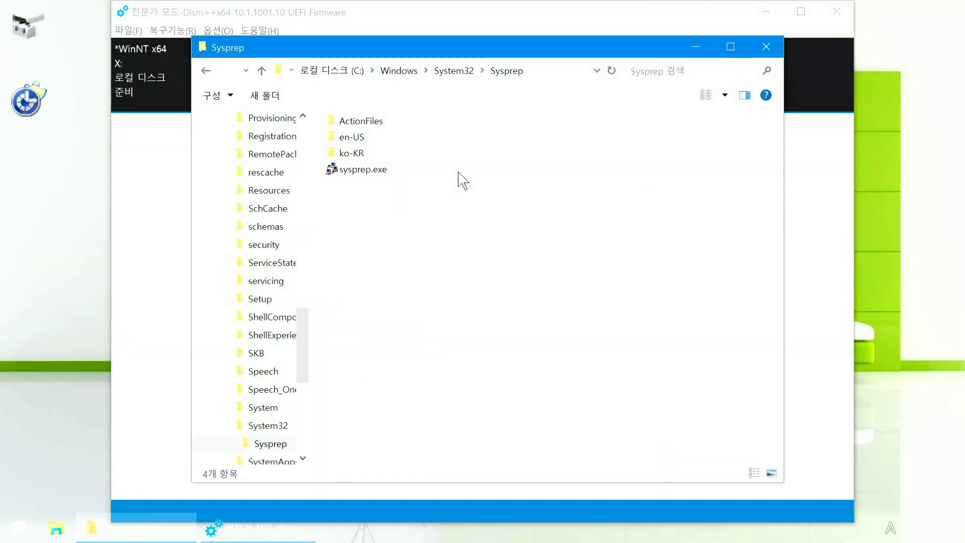
right_click(385, 199)
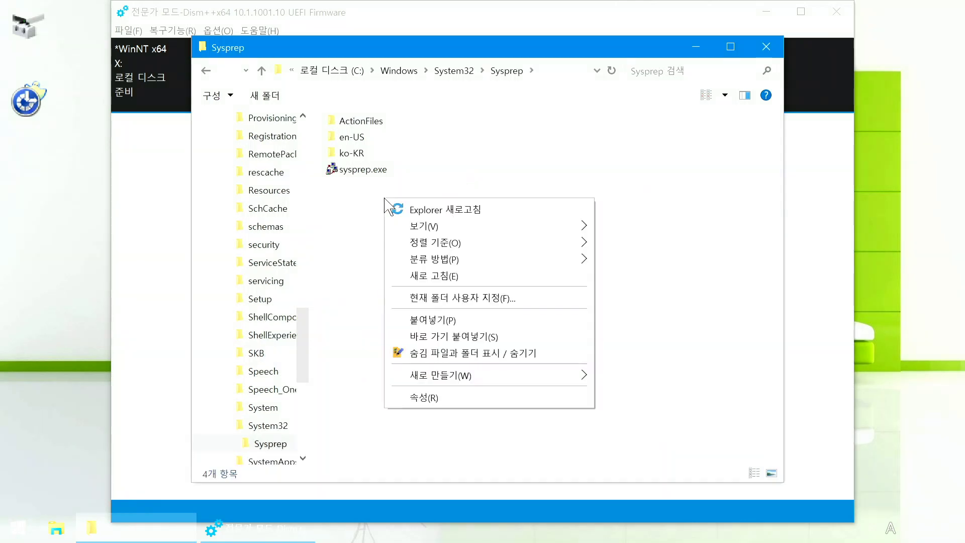
click(482, 324)
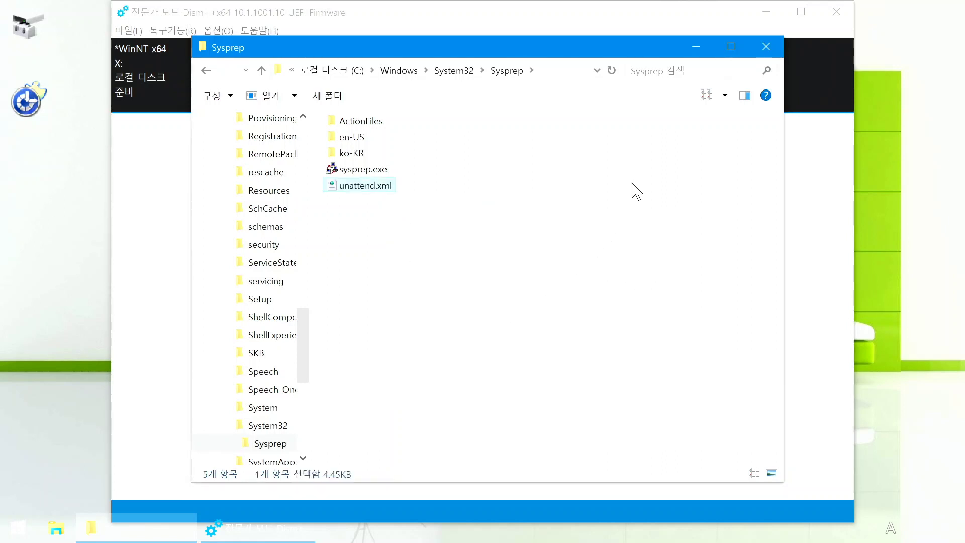
click(771, 45)
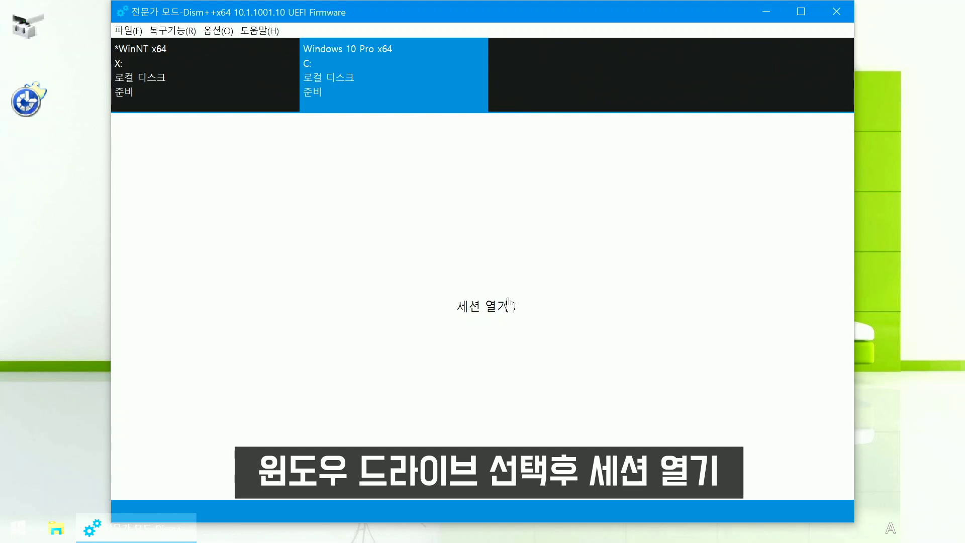
Open a session for the Windows 10 Pro x64 installation on C: and start an import under file association (파일 관련)
click(500, 314)
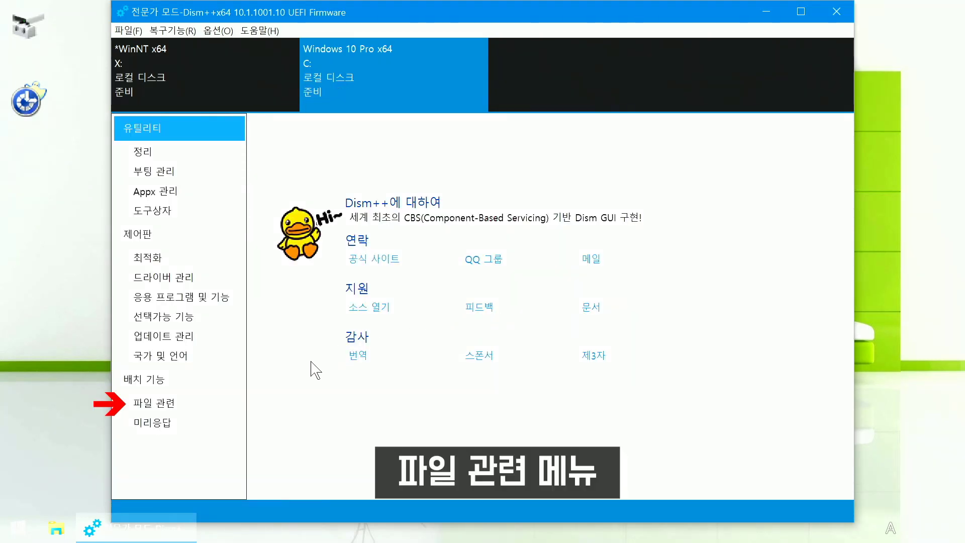
click(187, 403)
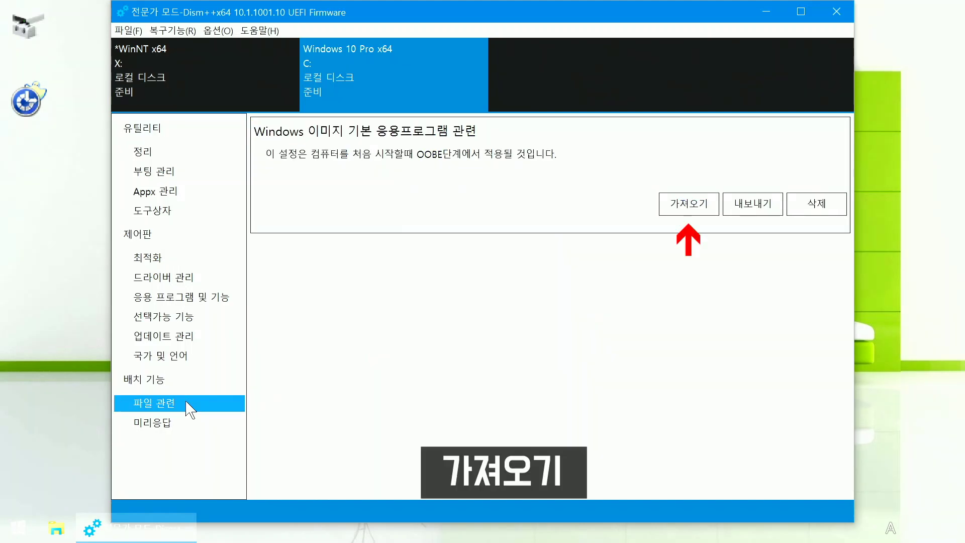
click(667, 215)
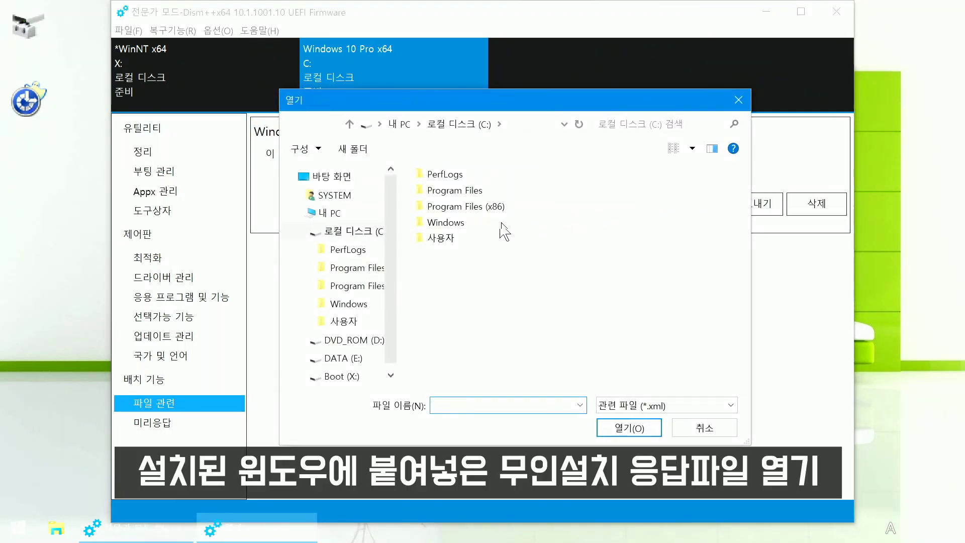
Import unattend.xml from C:\Windows\System32\Sysprep into the Windows image and acknowledge the notification
double_click(446, 222)
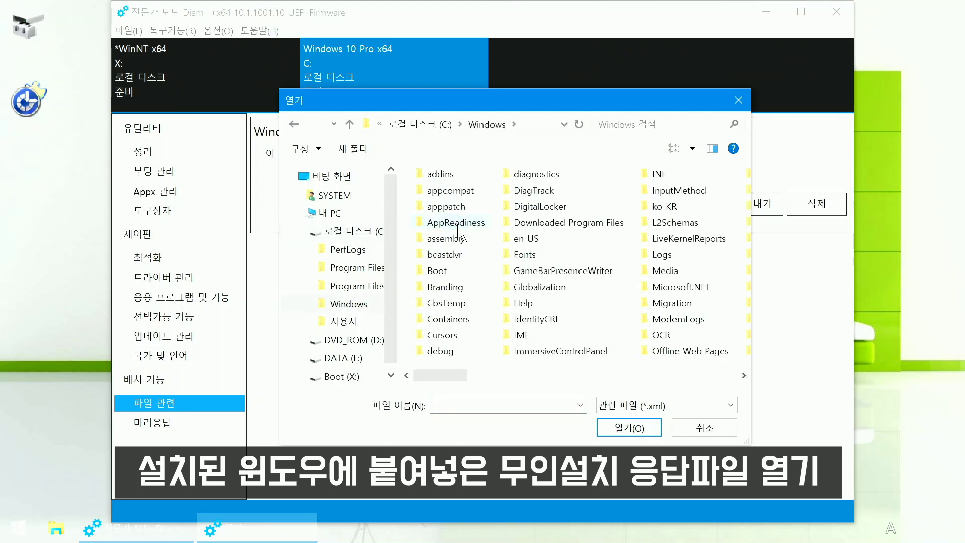
key(s)
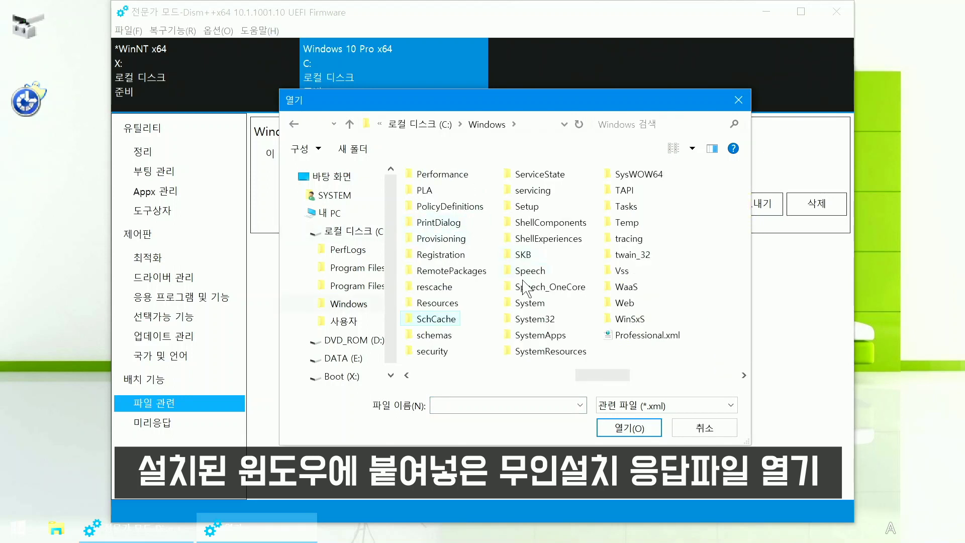
double_click(534, 319)
key(s)
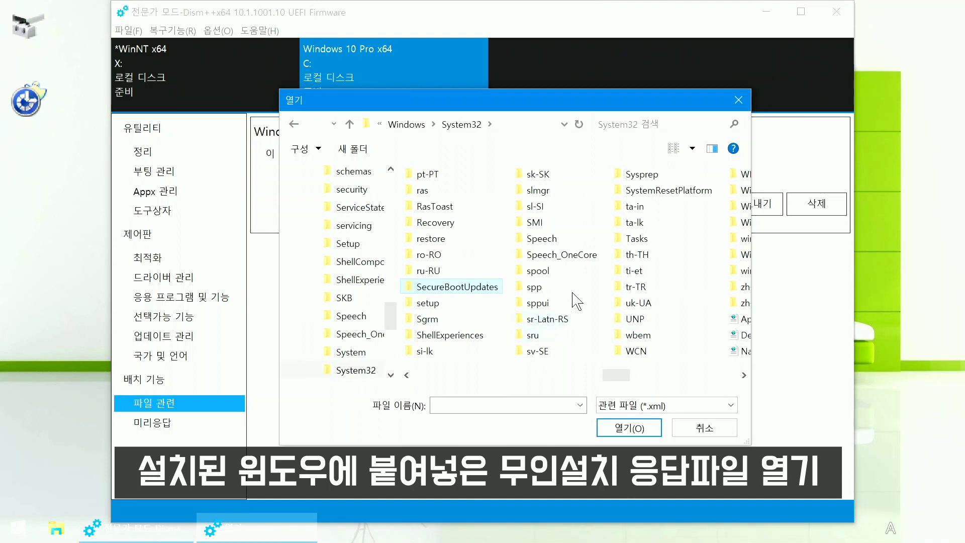
double_click(643, 176)
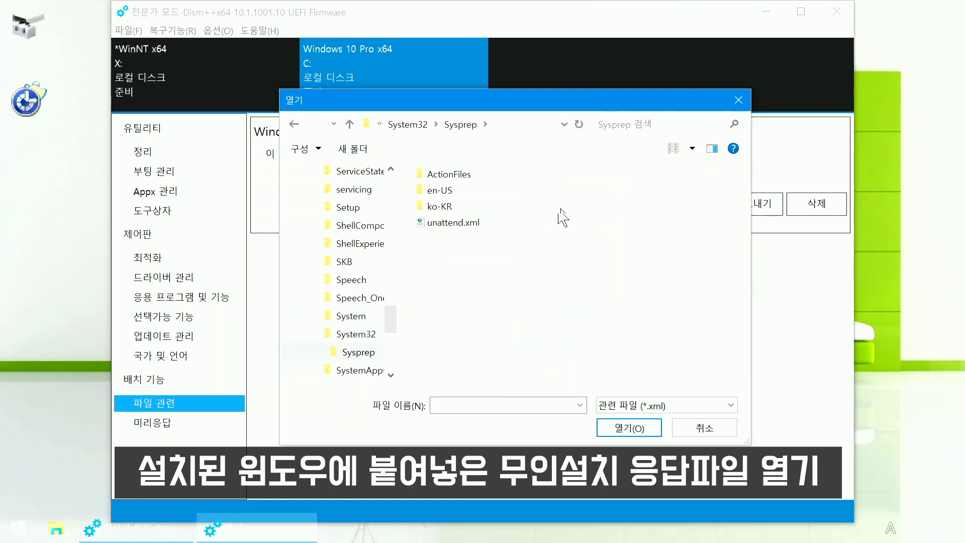
click(470, 225)
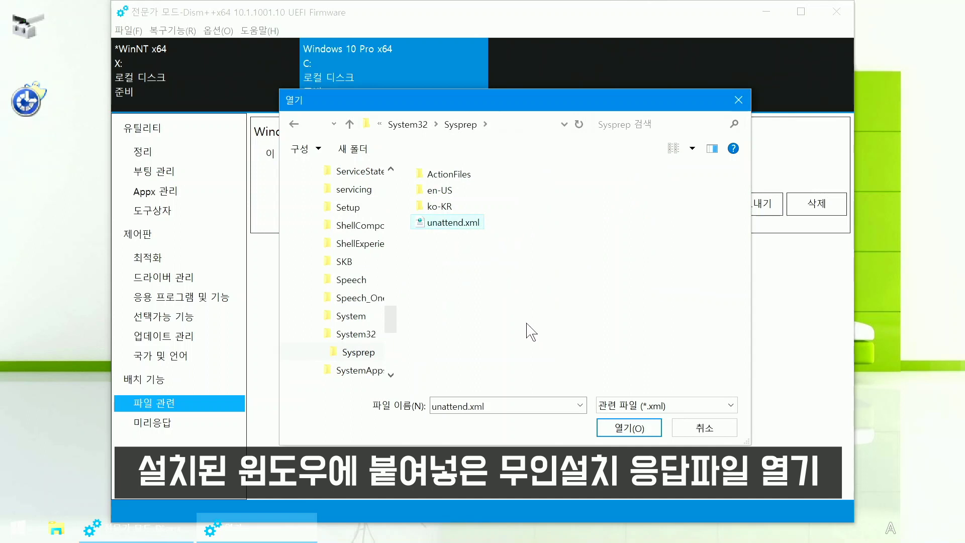
click(631, 430)
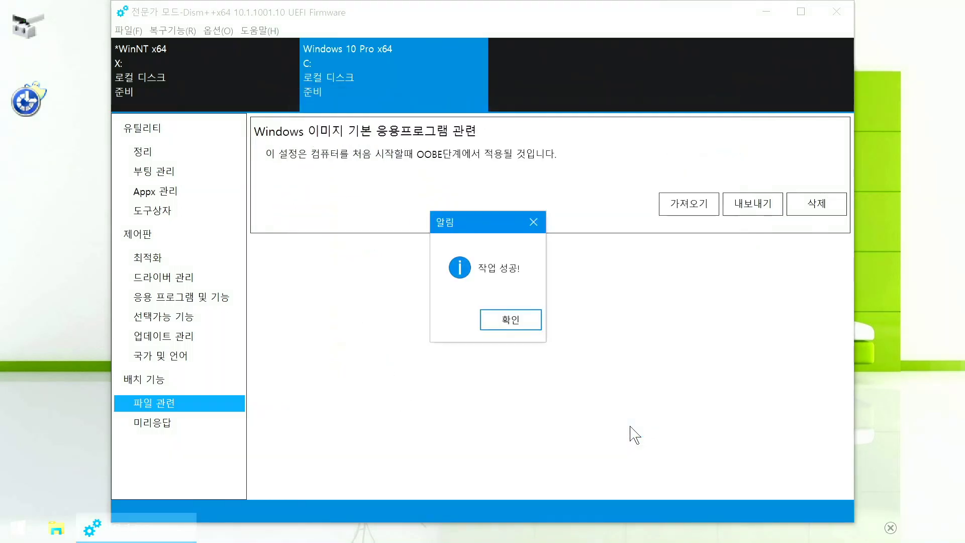
click(518, 324)
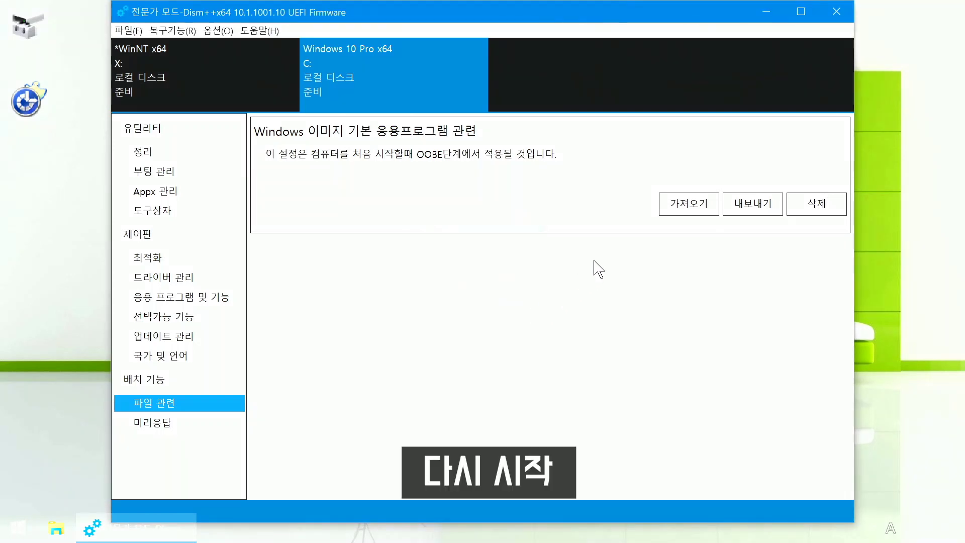
Close Dism++ and restart the computer from the Windows PE desktop
click(833, 11)
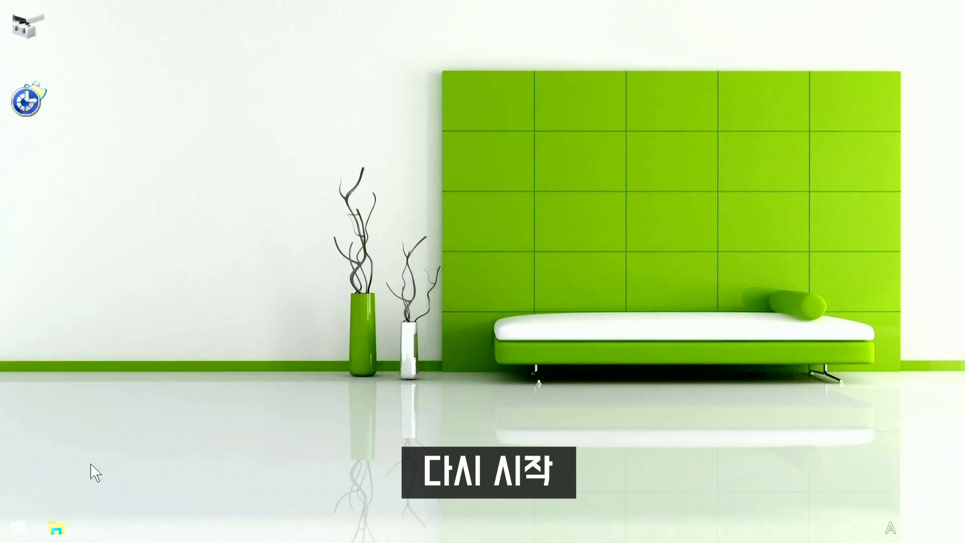
click(15, 529)
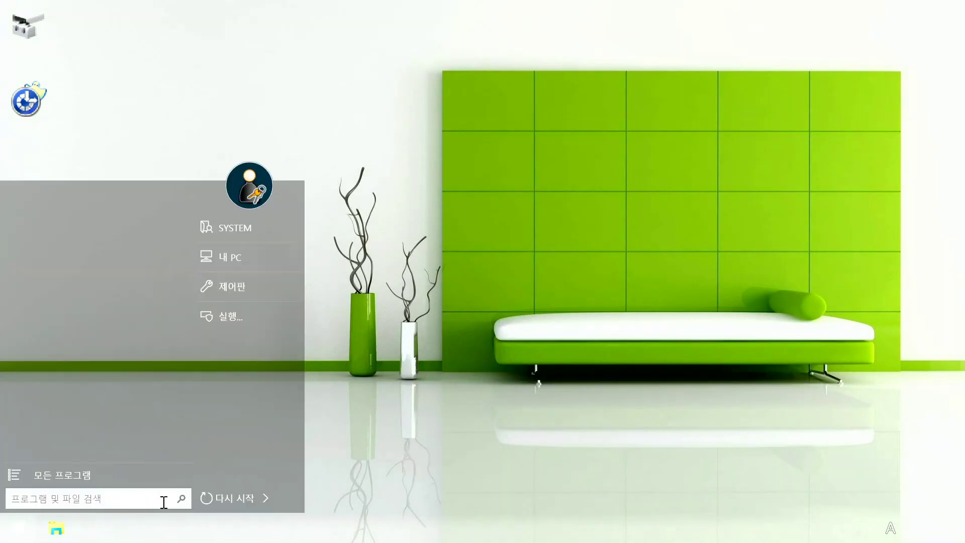
click(222, 502)
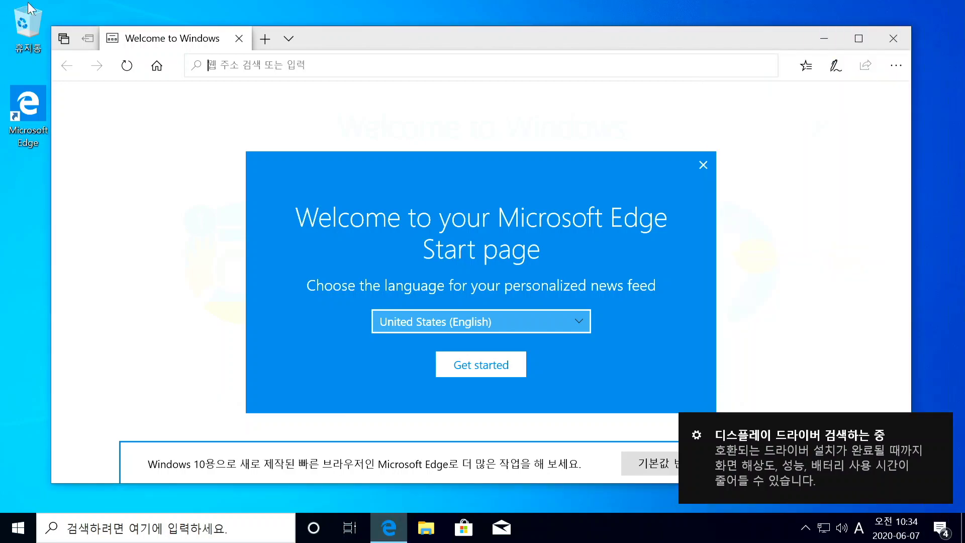
Dismiss the Microsoft Edge start page language prompt and close the browser on the newly installed Windows desktop
click(704, 165)
click(887, 34)
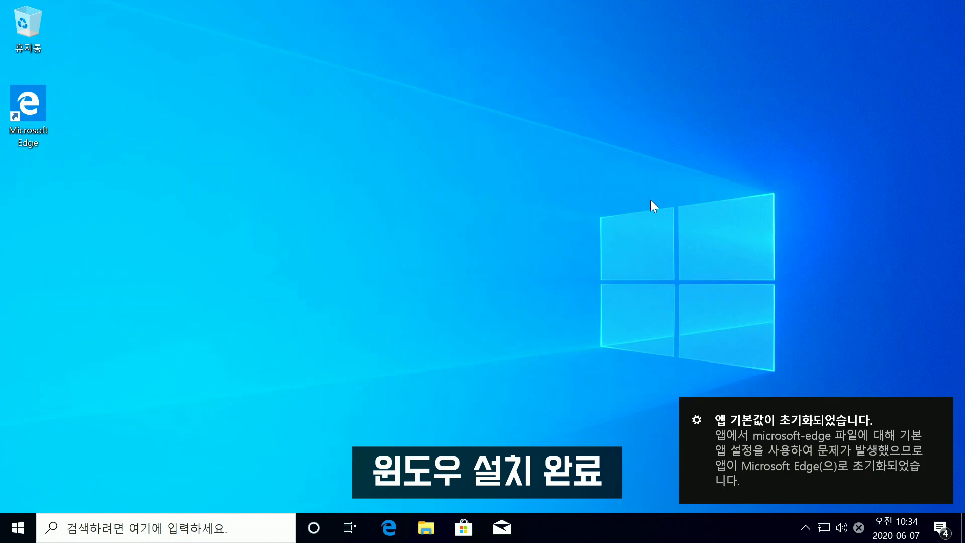